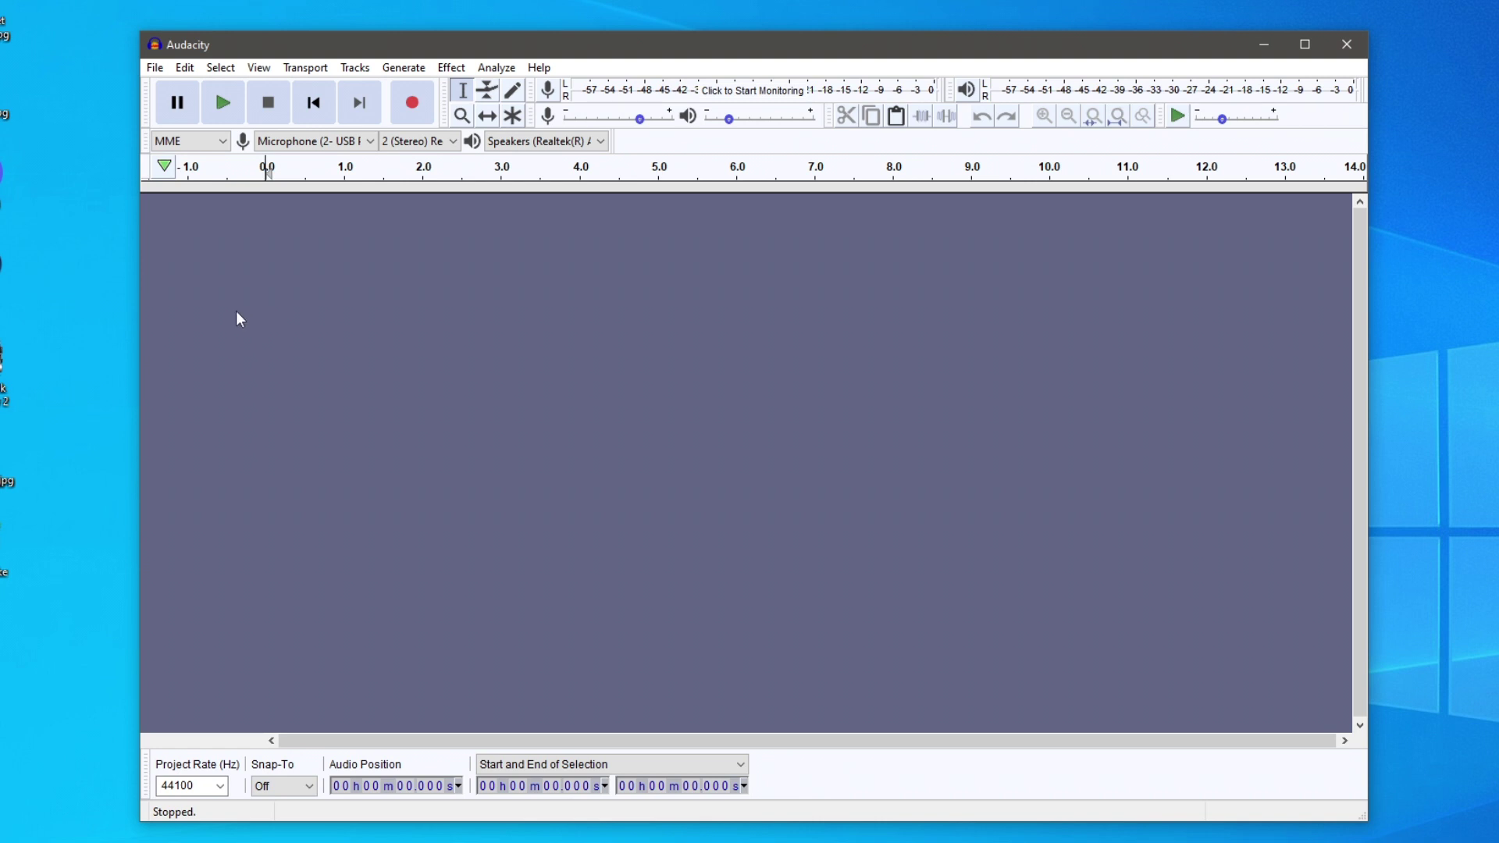
Save the empty project as 'Test', accepting the project-file warning.
{"action": "left_click", "coordinate": [155, 69]}
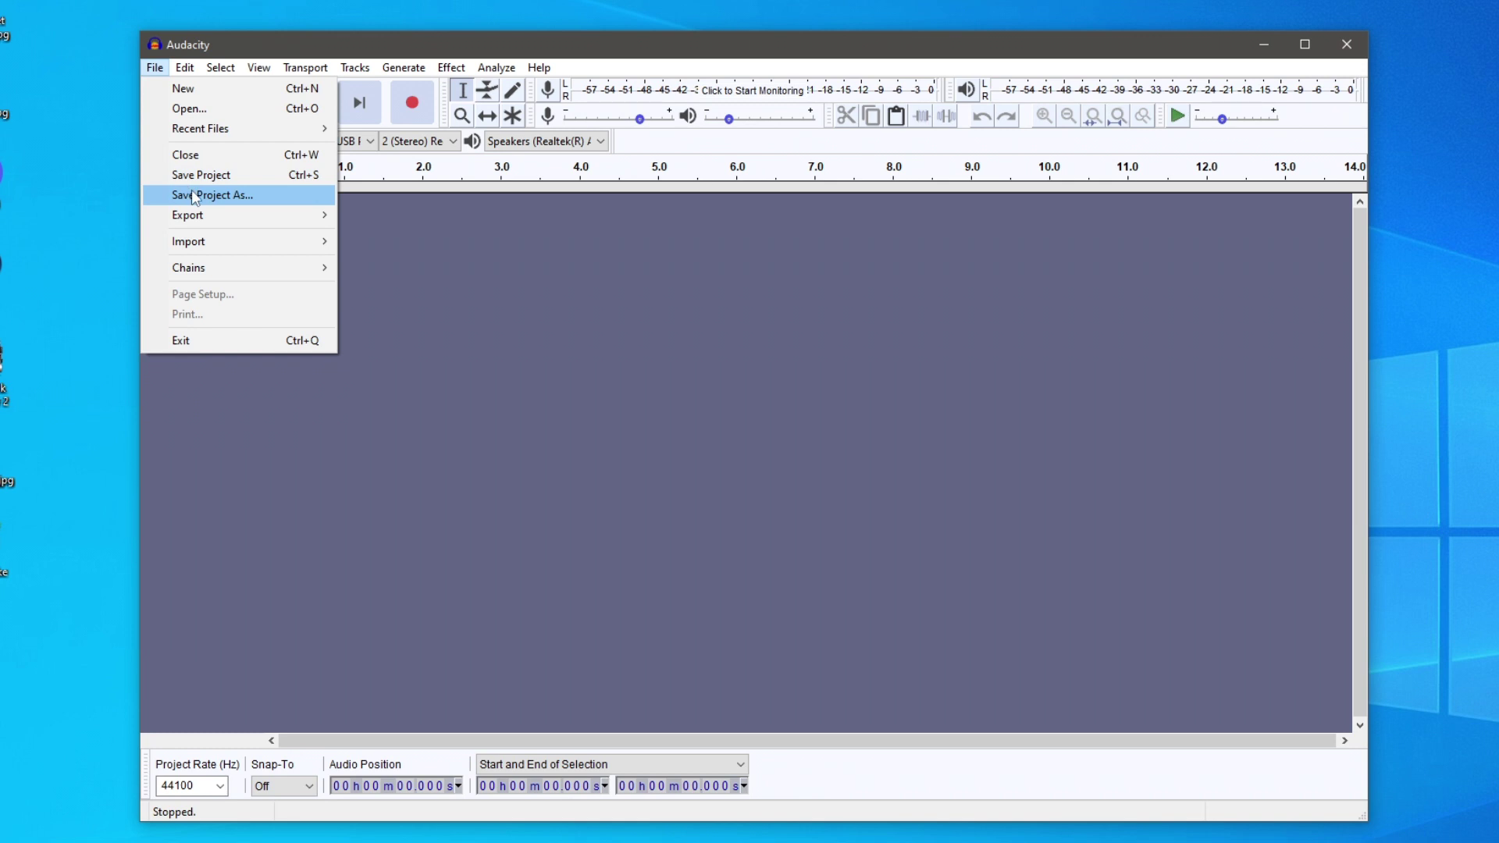
{"action": "left_click", "coordinate": [237, 201]}
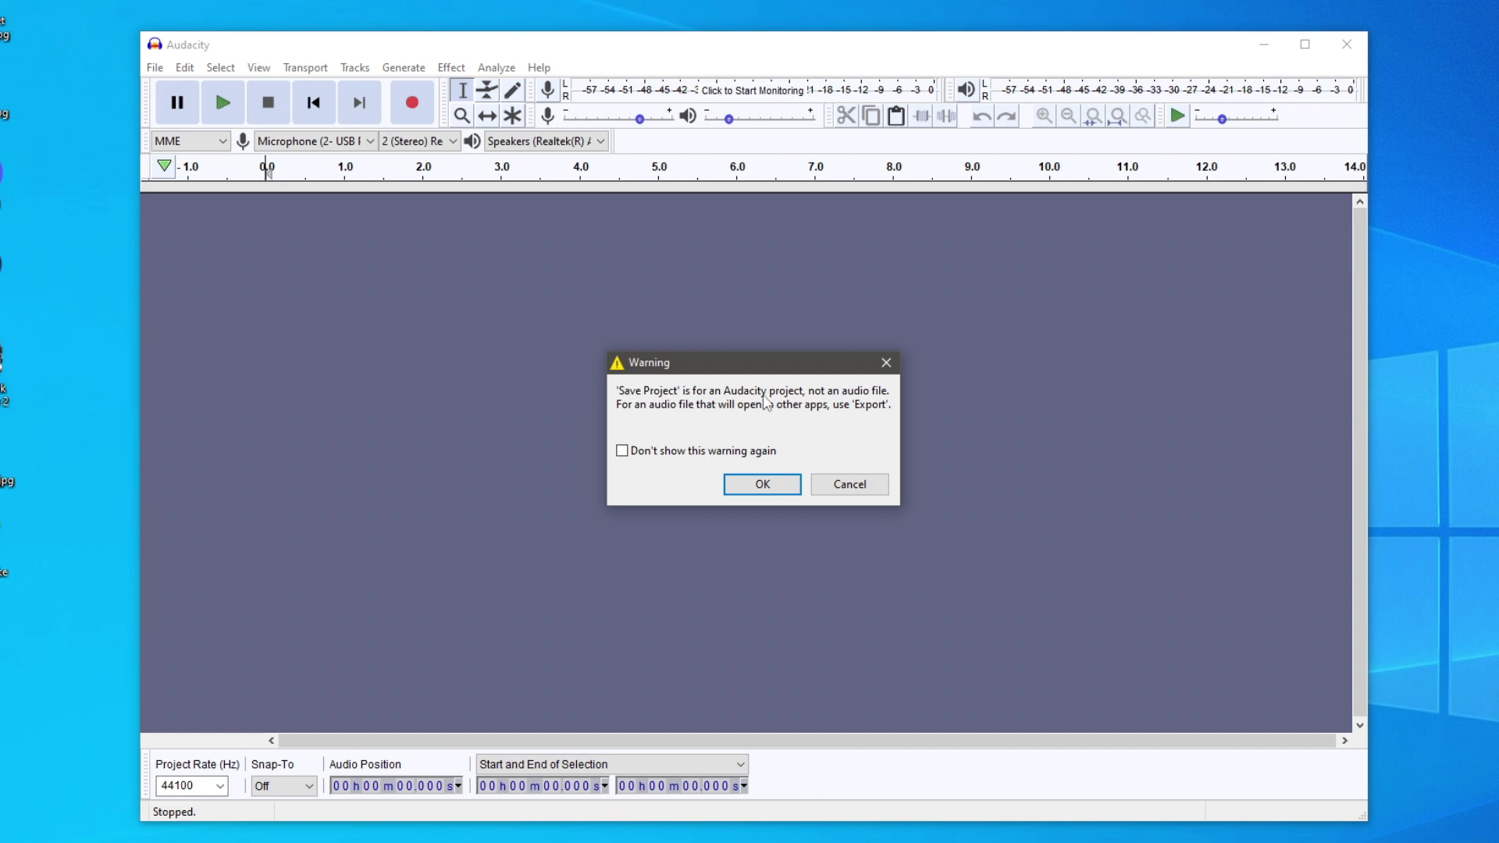
{"action": "left_click", "coordinate": [754, 491]}
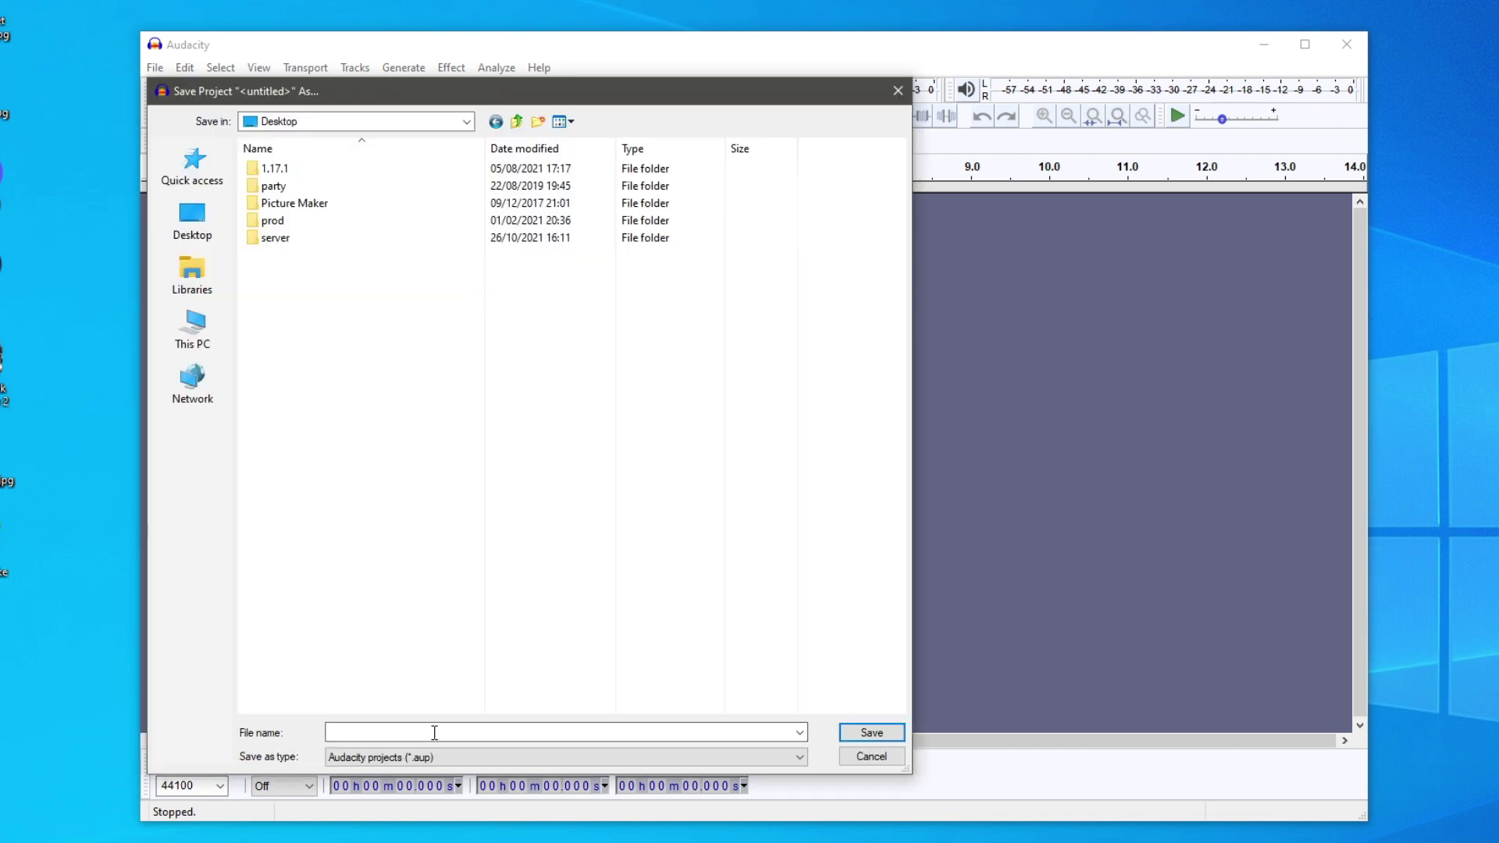
{"action": "left_click", "coordinate": [437, 730]}
{"action": "type", "text": "Te"}
{"action": "left_click", "coordinate": [898, 737]}
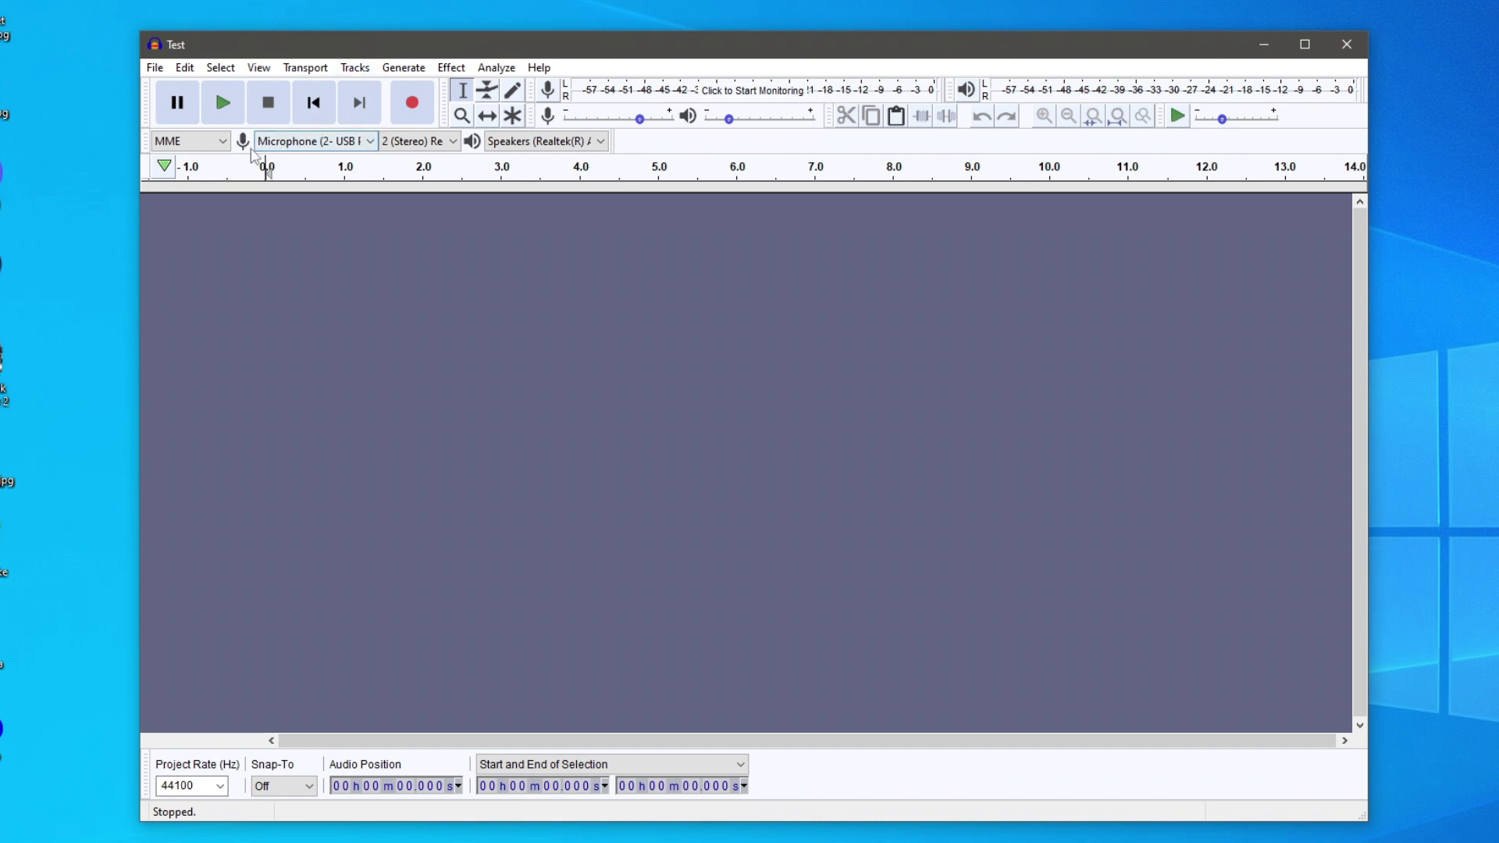
{"action": "left_click", "coordinate": [290, 145]}
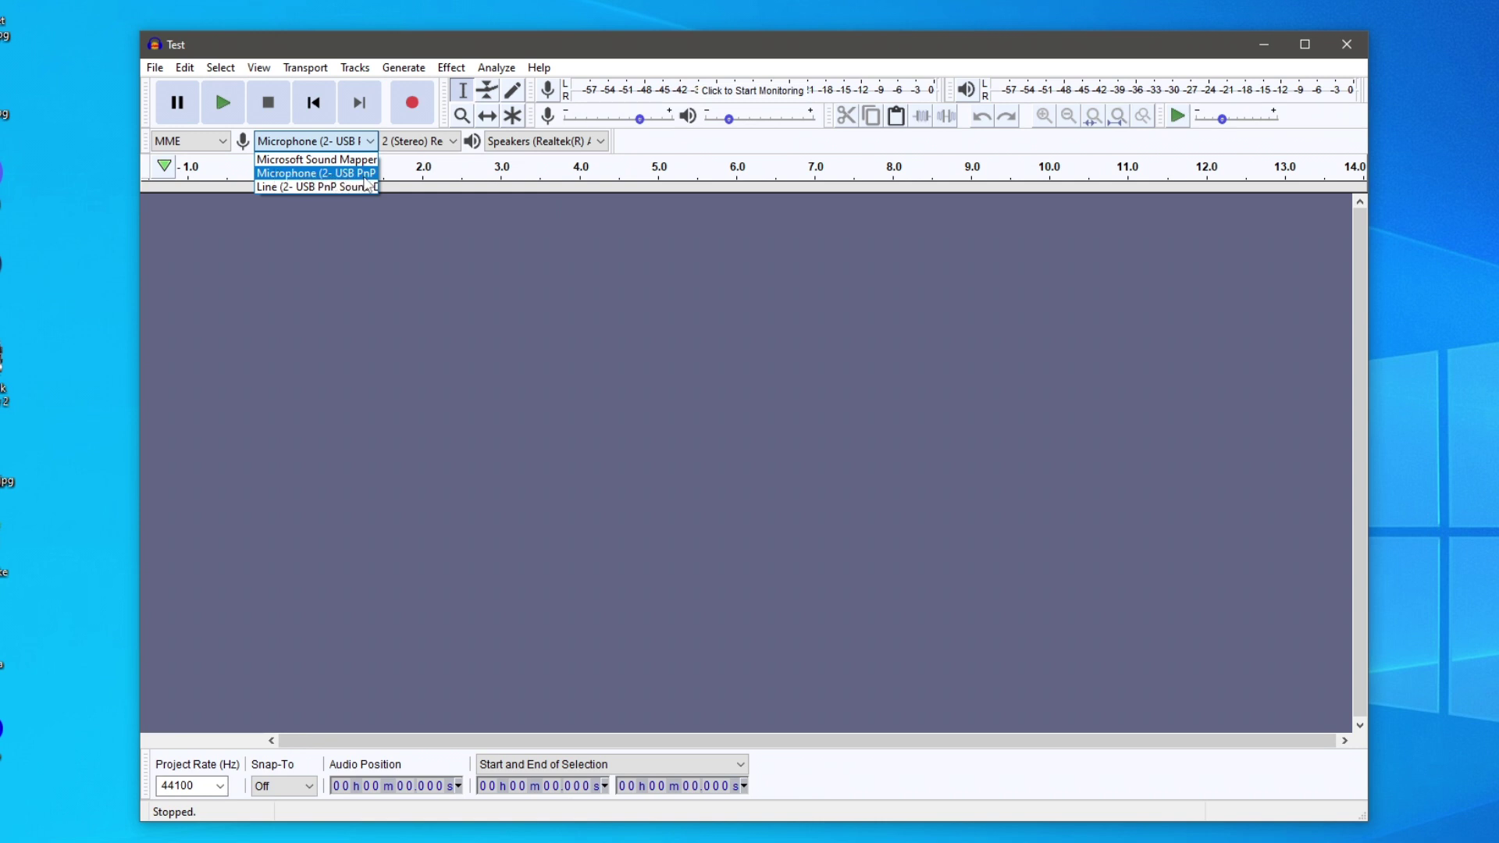
{"action": "left_click", "coordinate": [324, 173]}
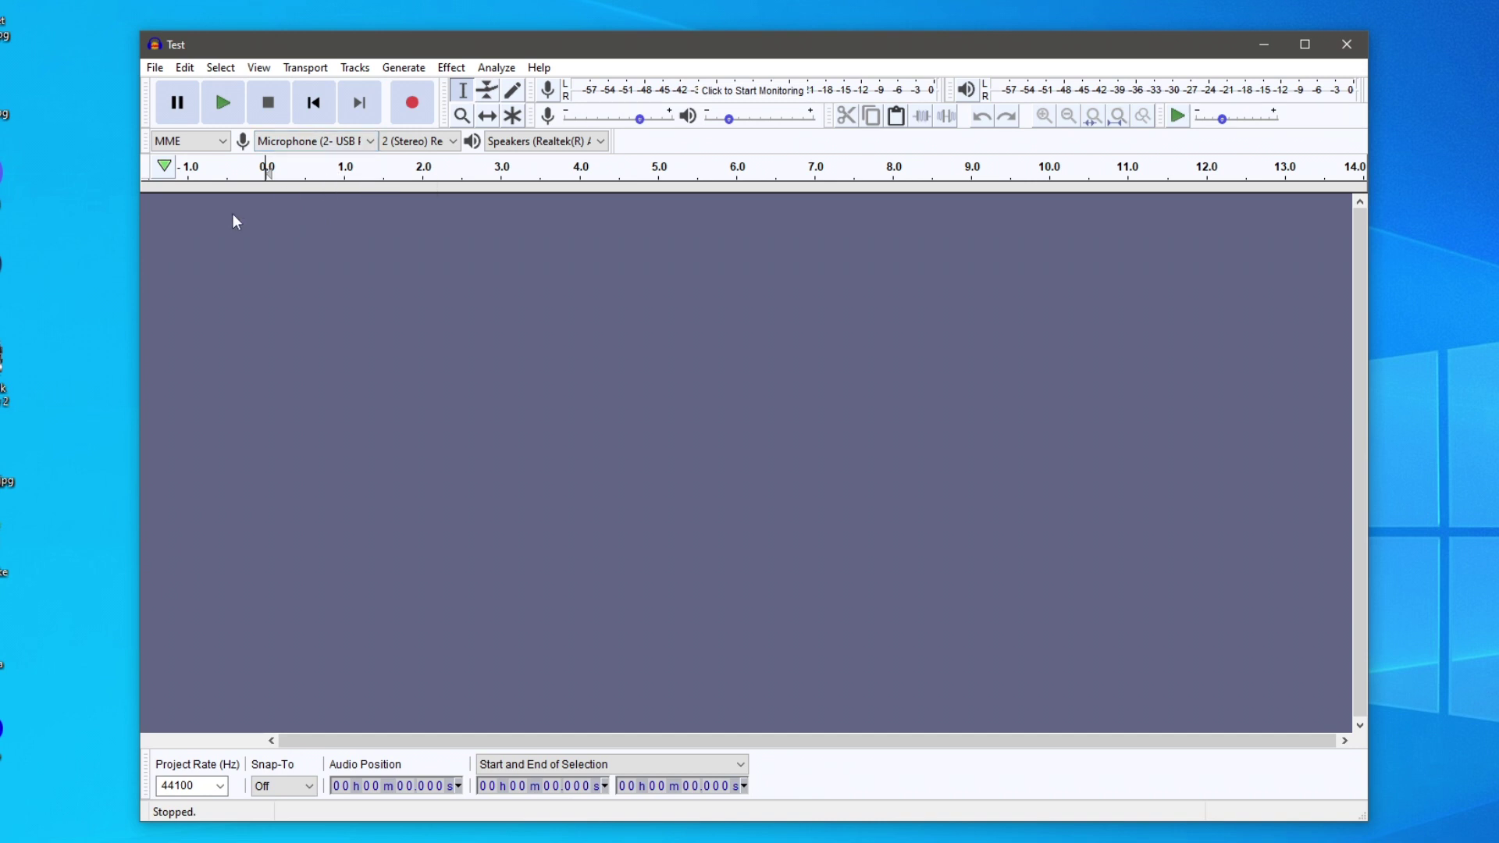
{"action": "left_click", "coordinate": [418, 145]}
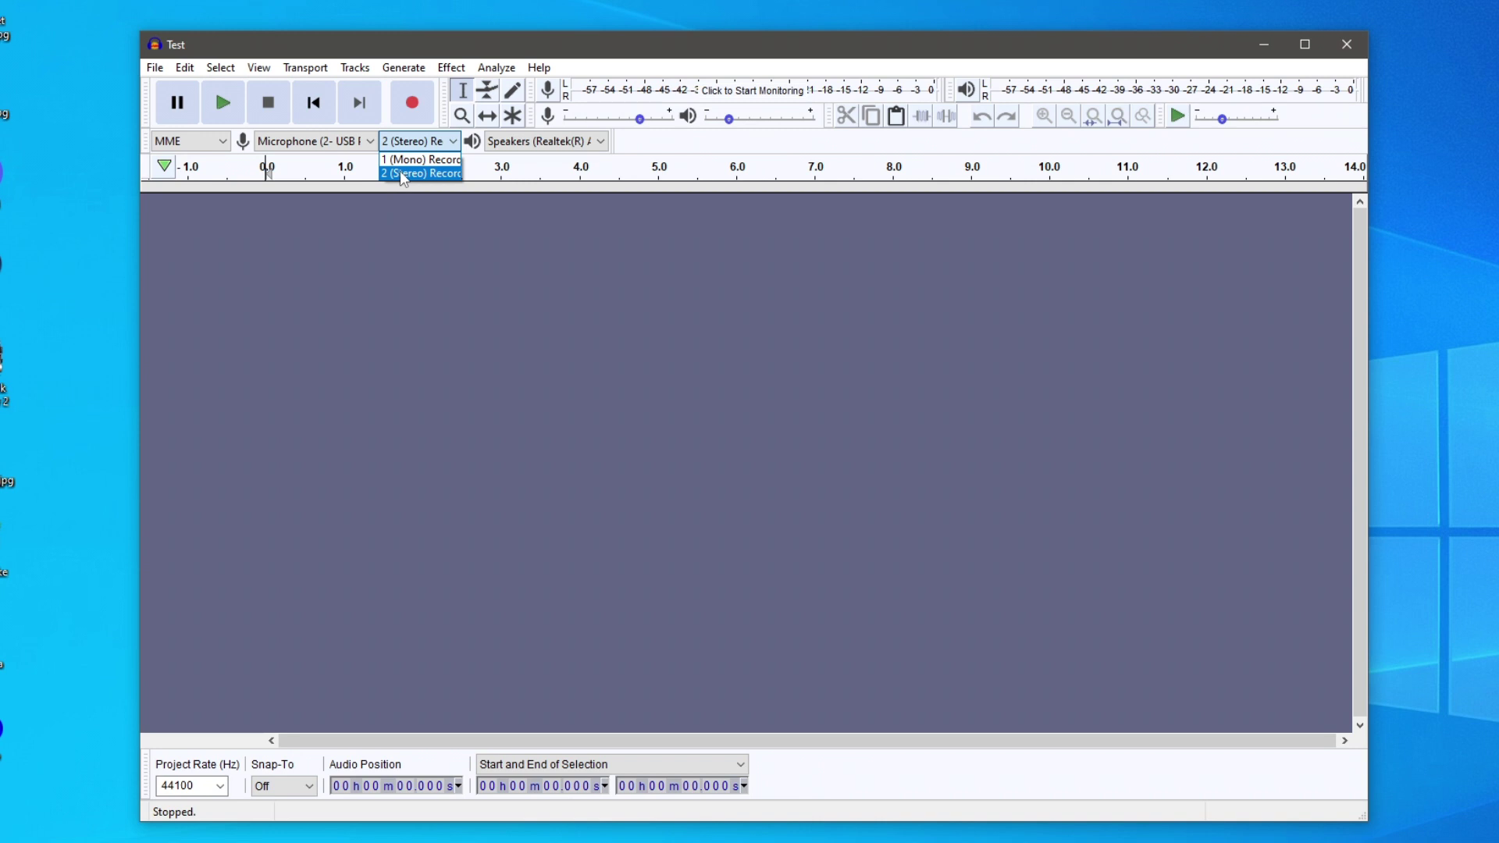
{"action": "left_click", "coordinate": [403, 174]}
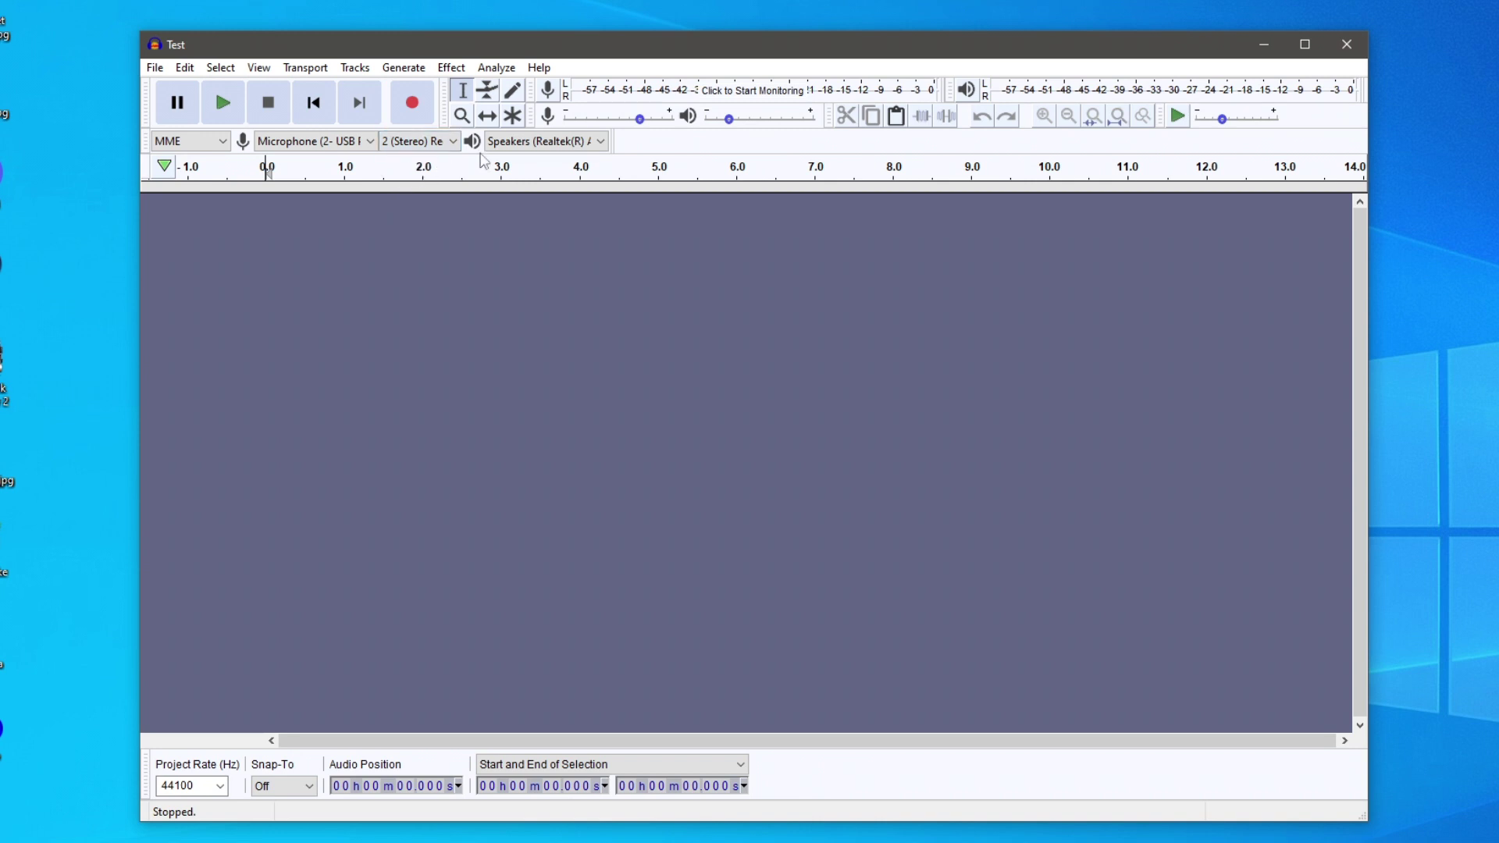
{"action": "left_click", "coordinate": [535, 143]}
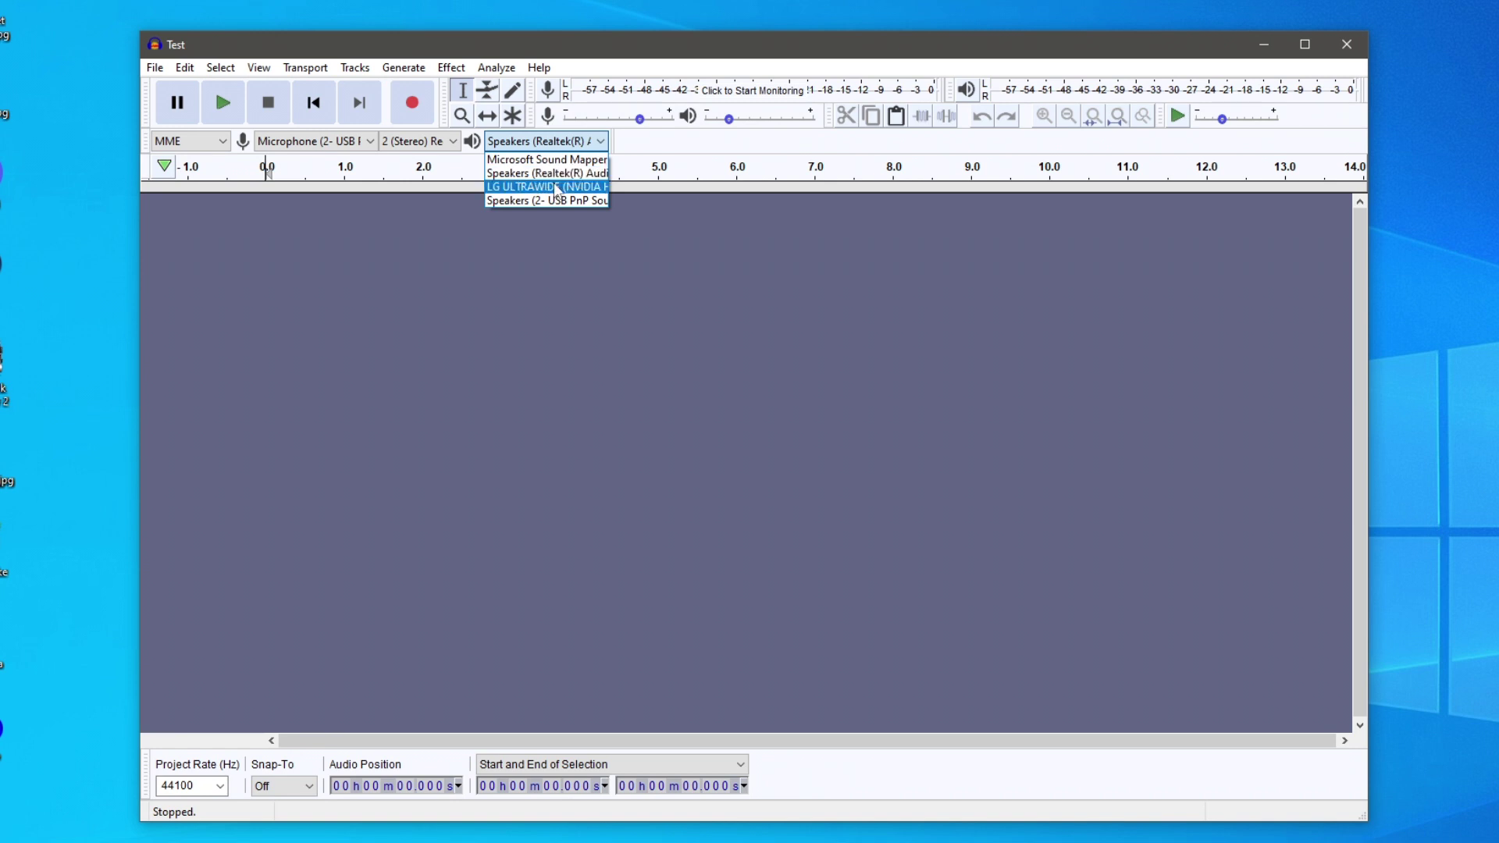
{"action": "left_click", "coordinate": [544, 174]}
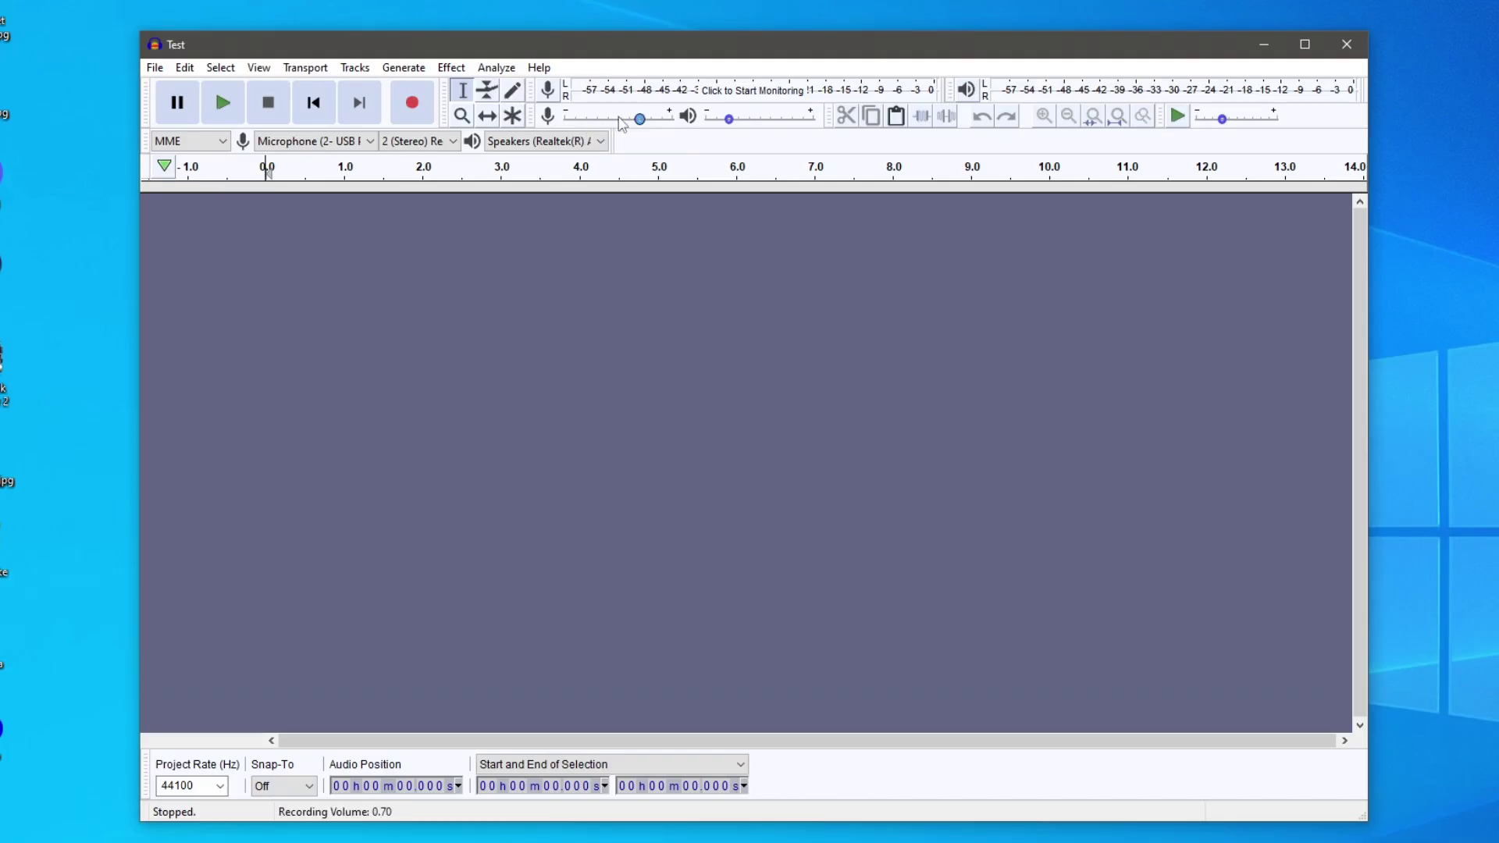
Record about eight seconds of speech into a new stereo track.
{"action": "mouse_move", "coordinate": [733, 131]}
{"action": "left_click", "coordinate": [432, 110]}
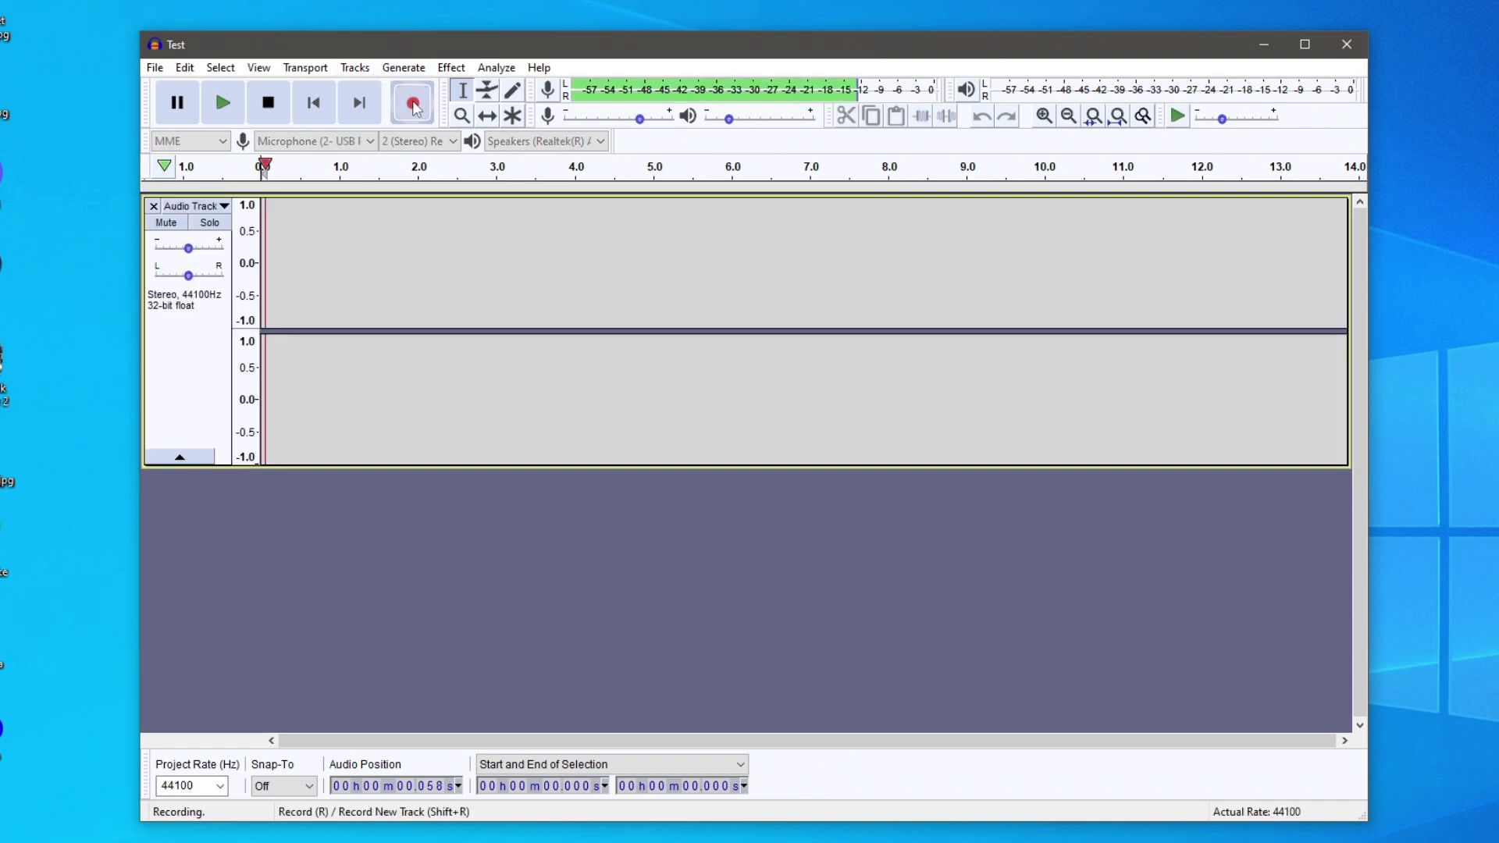
{"action": "left_click", "coordinate": [270, 109]}
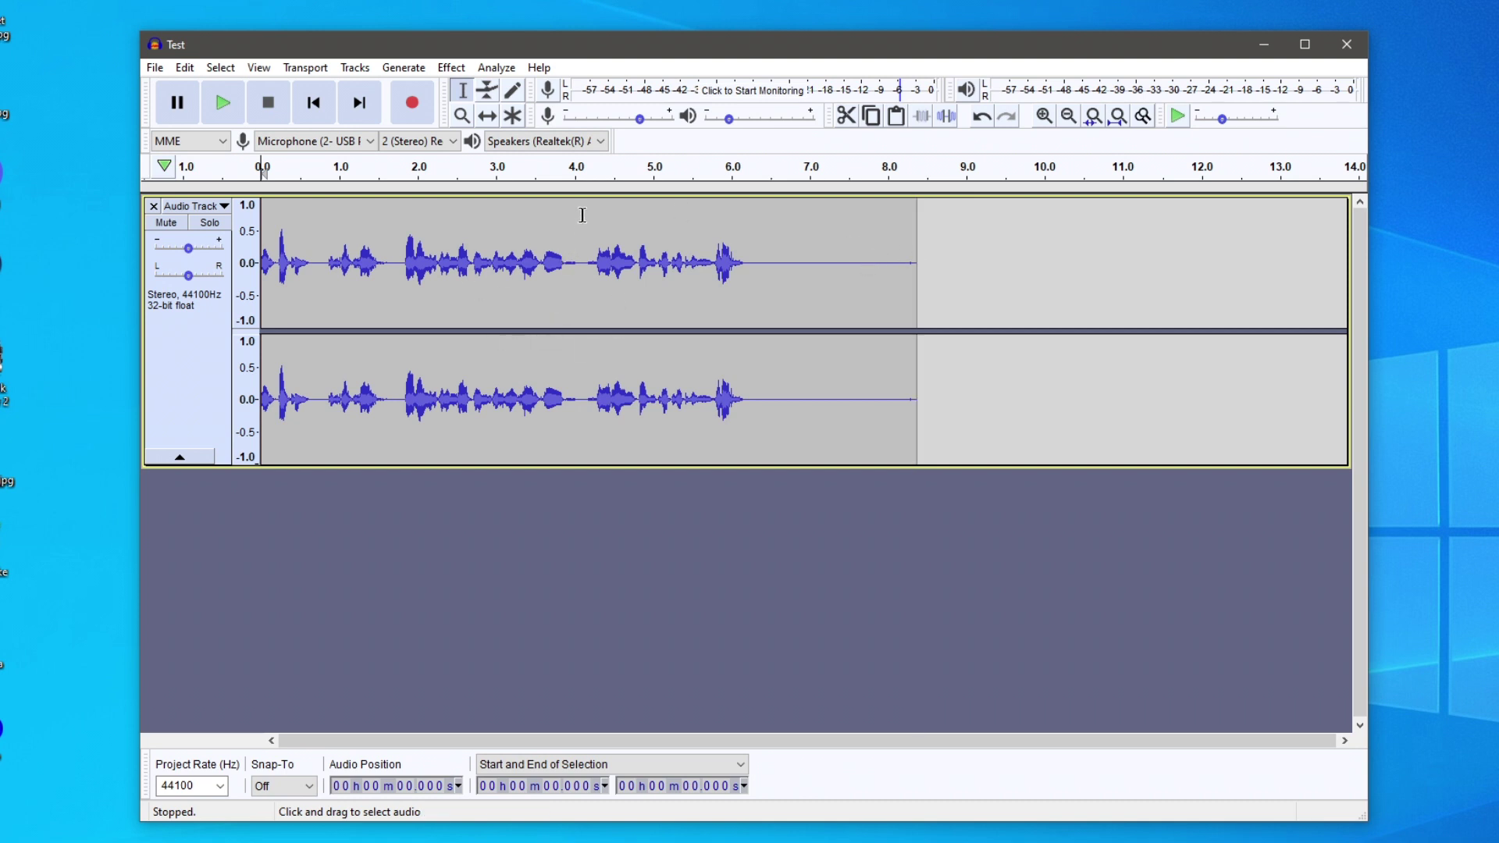
Zoom in and back out on the recording, then place the cursor at 6.281 s.
{"action": "left_click", "coordinate": [462, 115]}
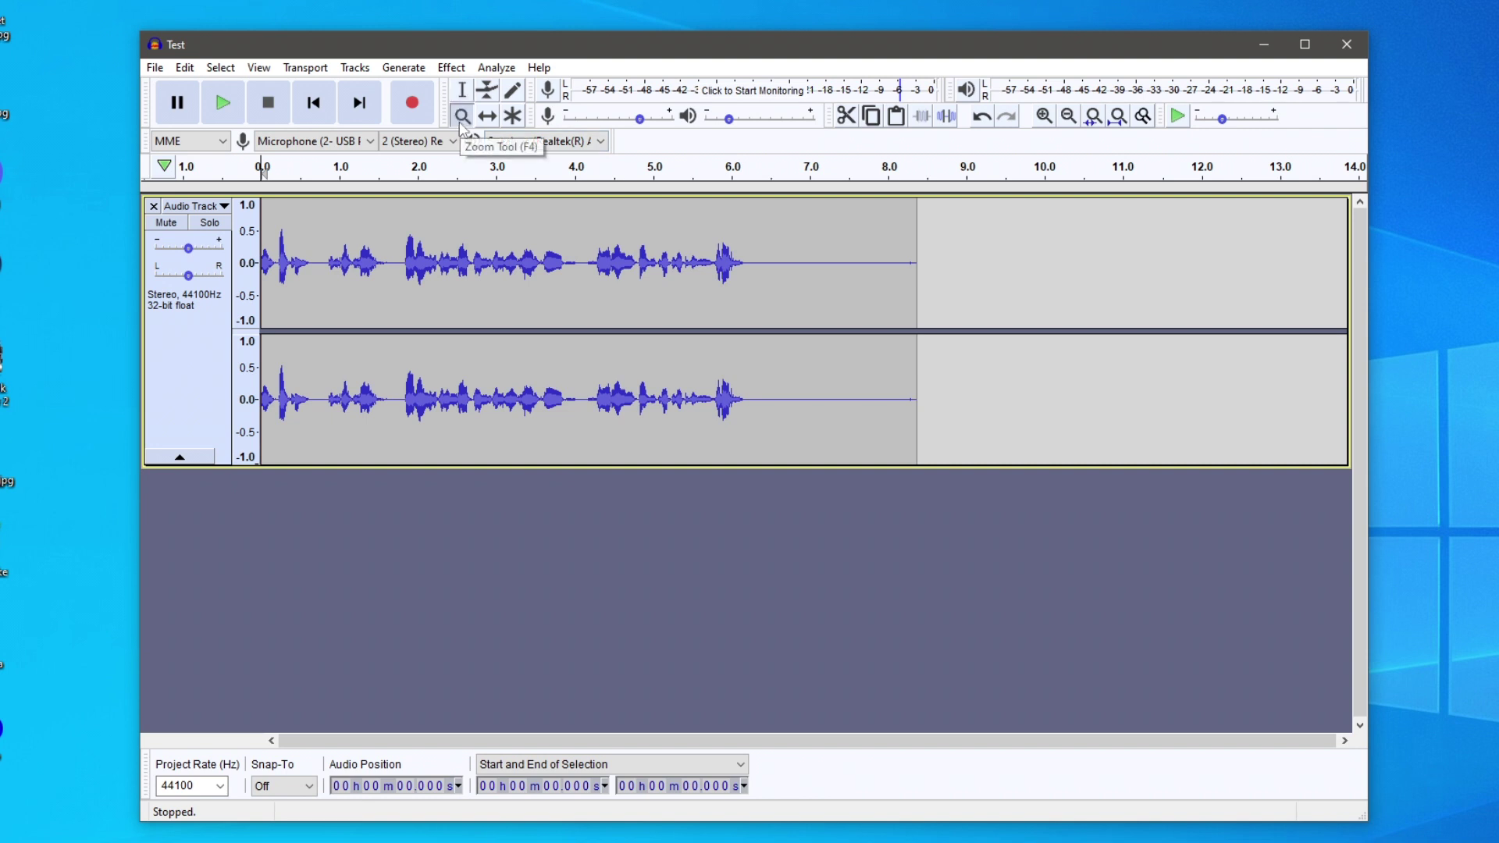
{"action": "left_click", "coordinate": [466, 252]}
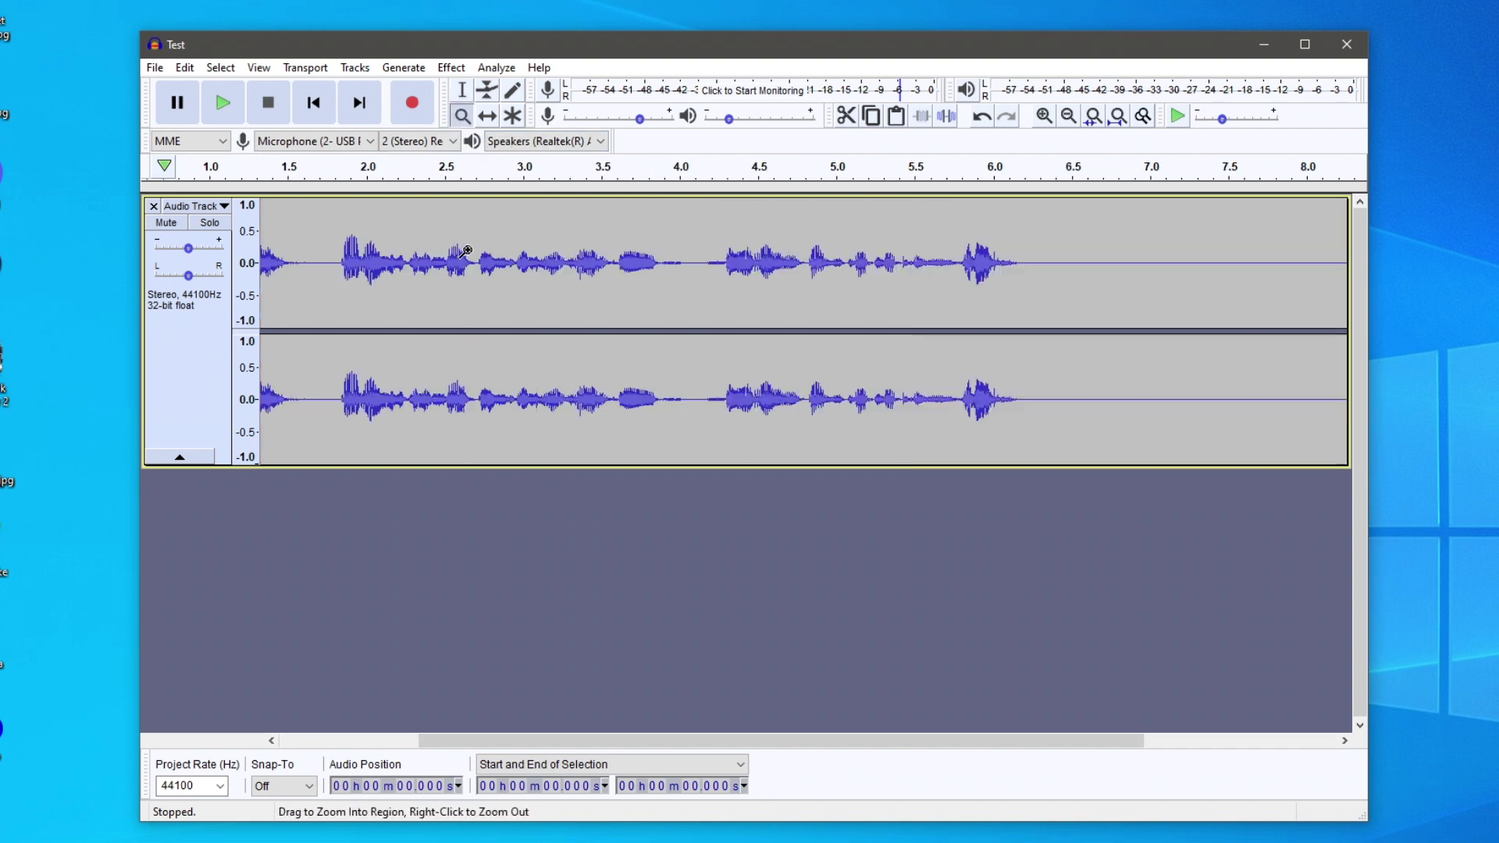
{"action": "right_click", "coordinate": [508, 291]}
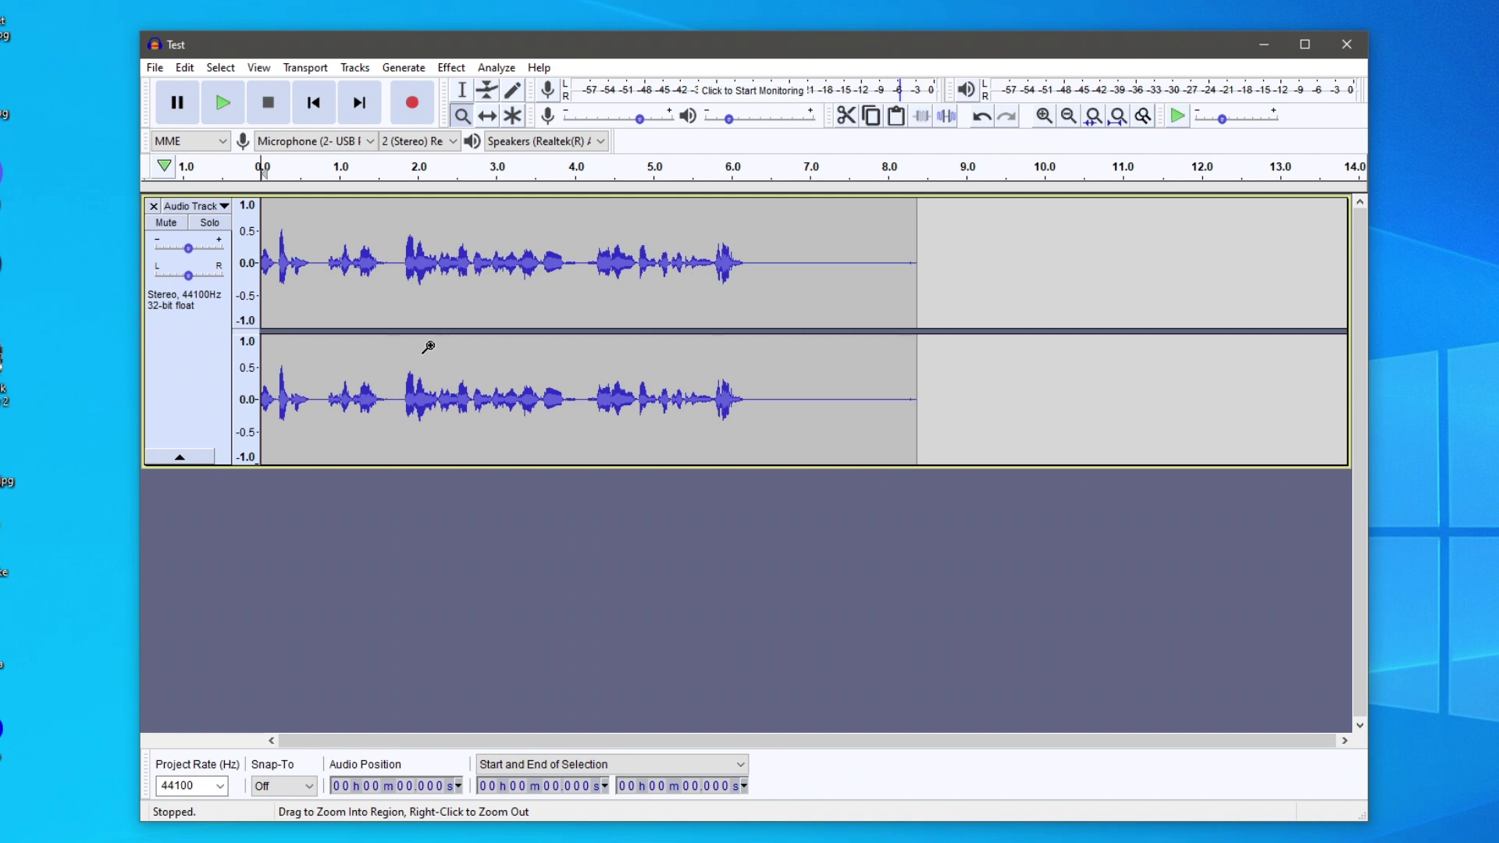
{"action": "left_click", "coordinate": [462, 93]}
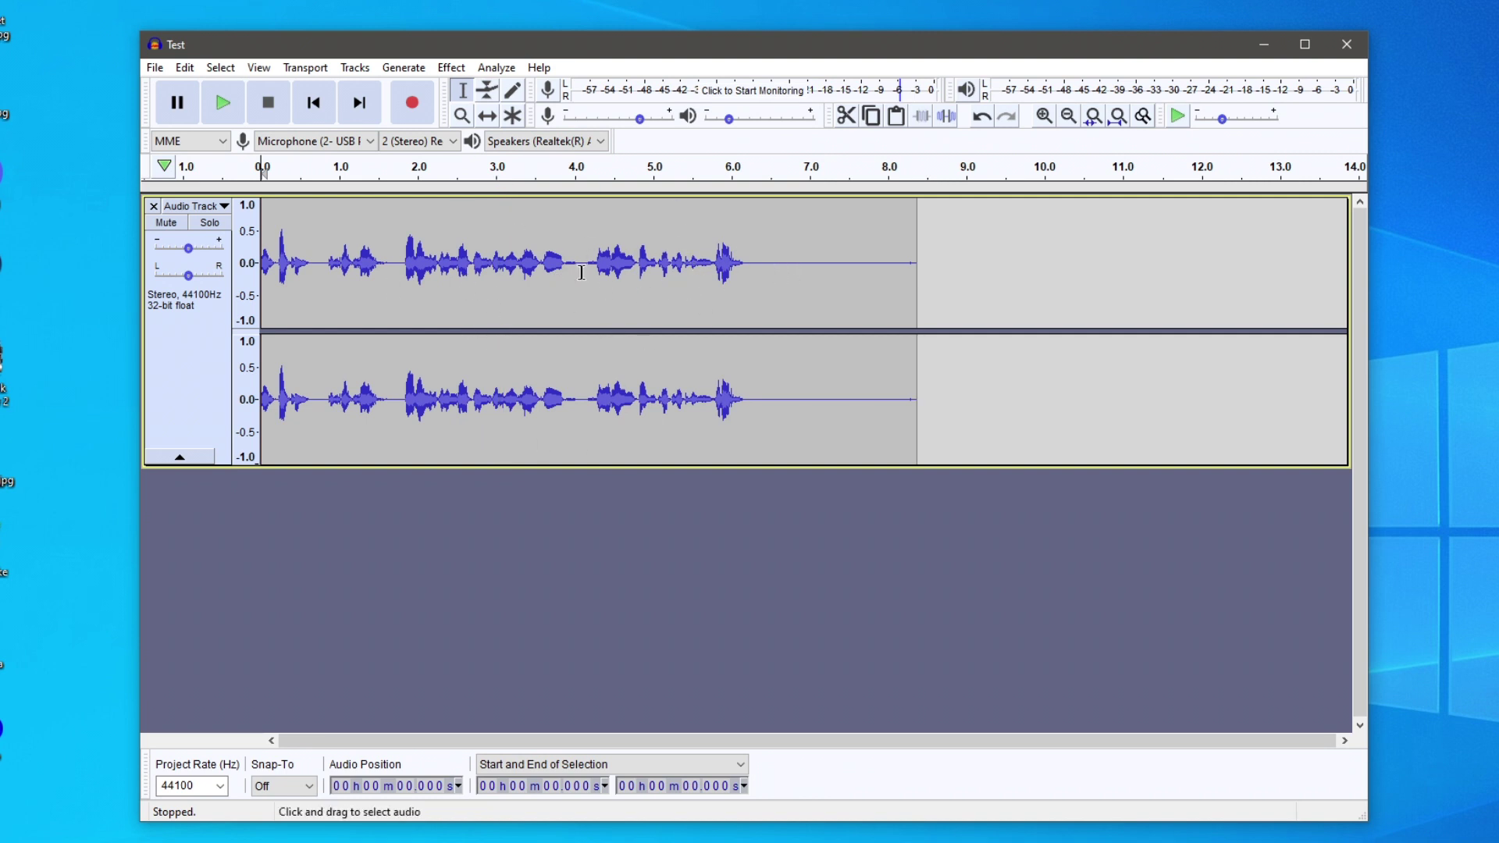
{"action": "left_click", "coordinate": [752, 263]}
Delete the silence from 6.281 s to the clip end and switch to File Explorer.
{"action": "left_click_drag", "start_coordinate": [753, 263], "coordinate": [917, 275]}
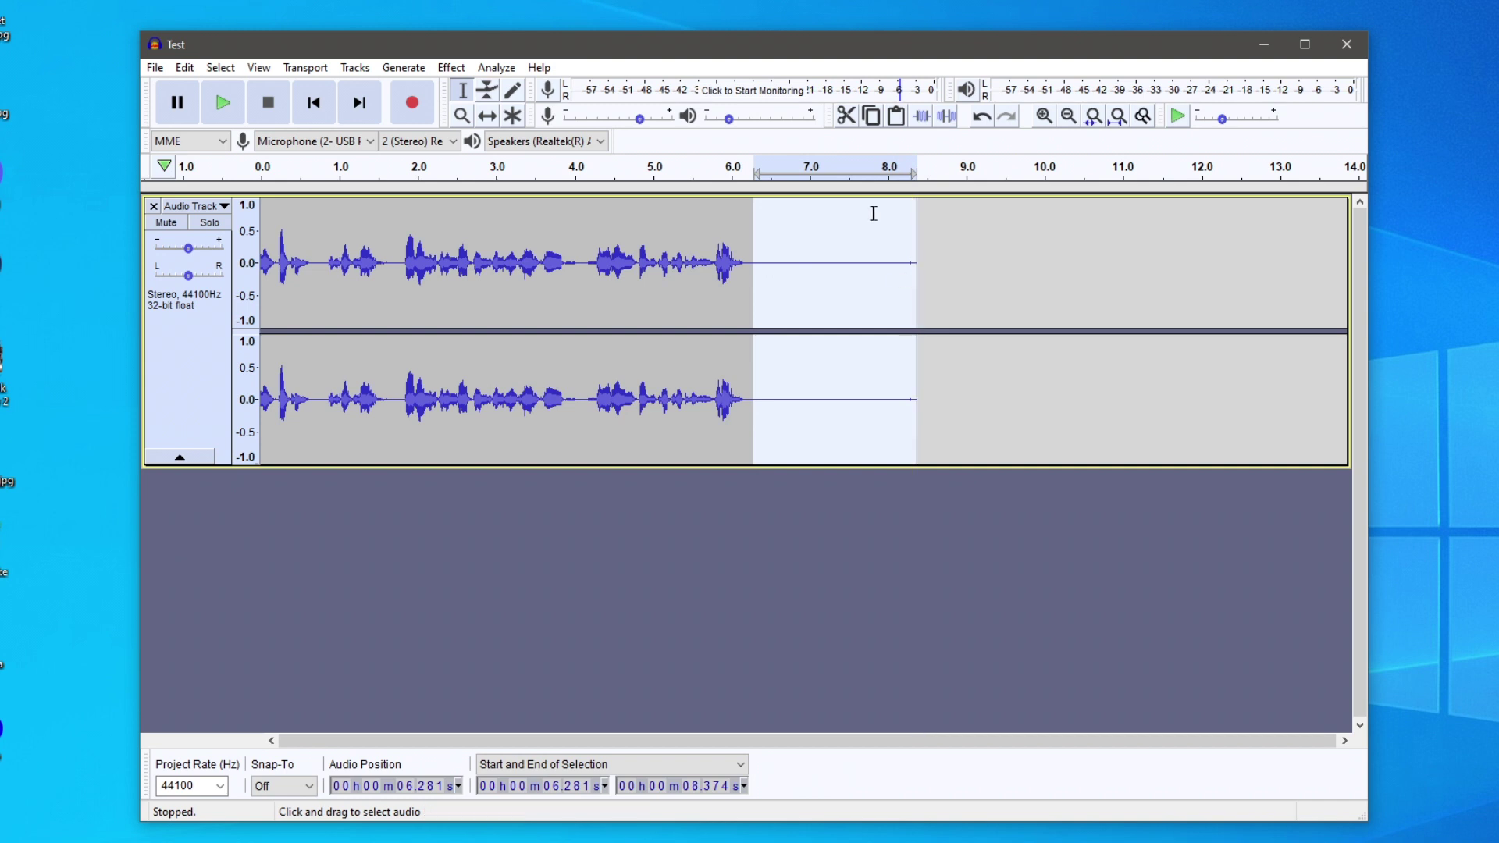
{"action": "key", "text": "Delete"}
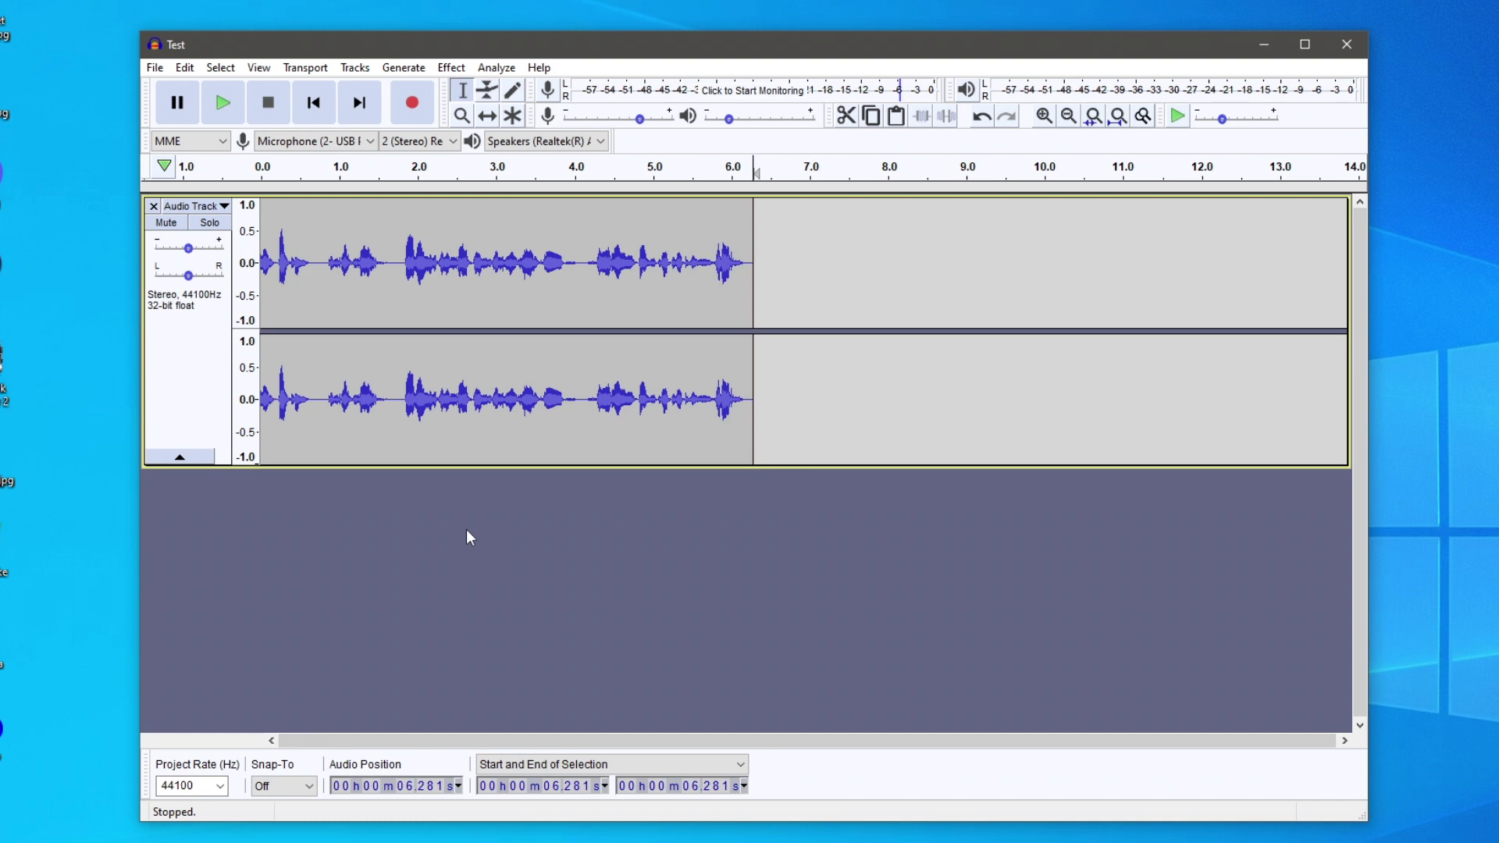
{"action": "key", "text": "alt+Tab"}
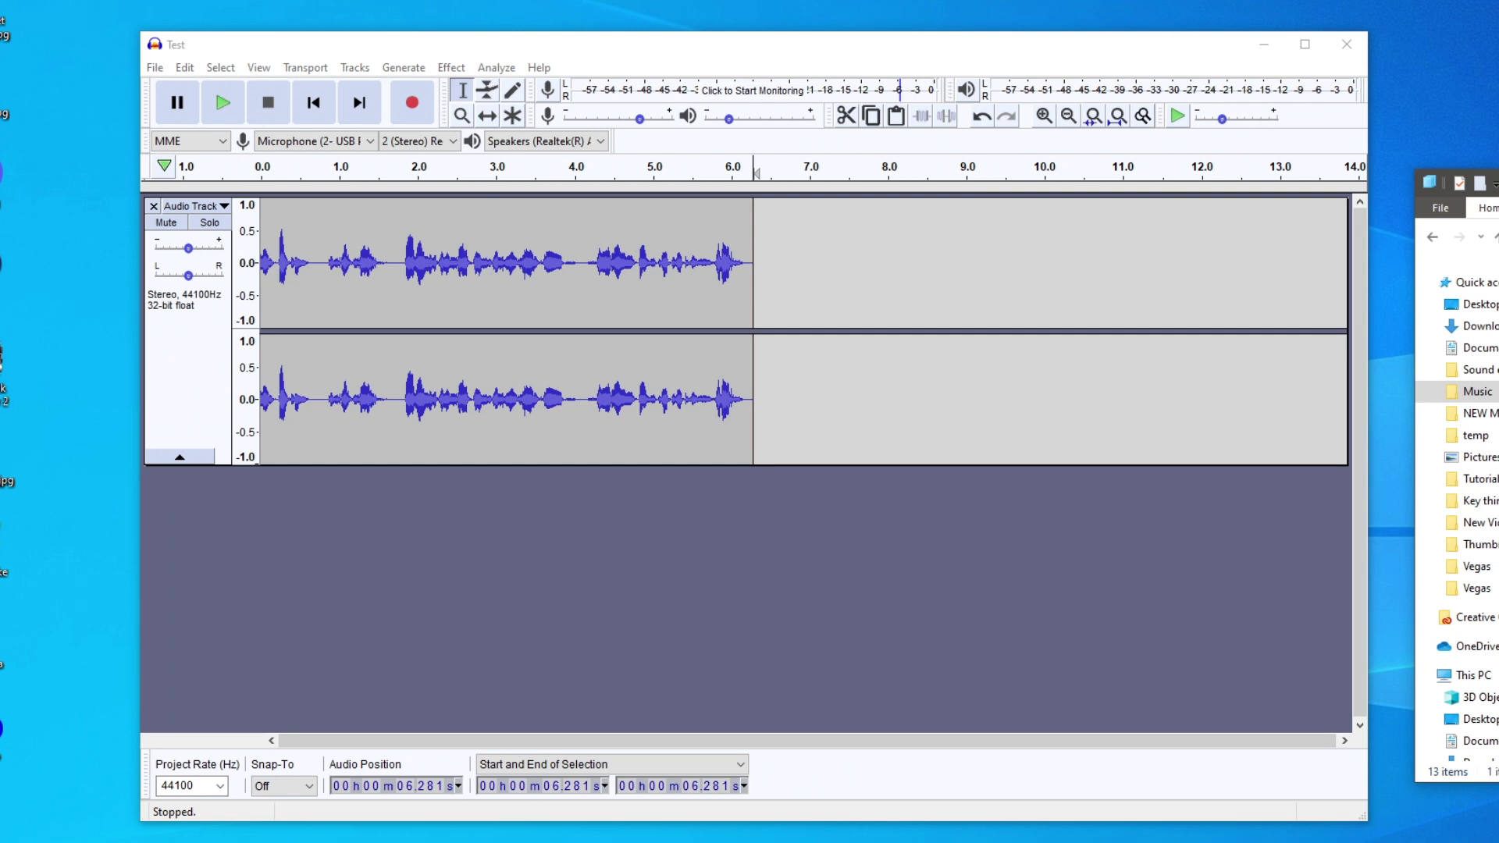
Import the Disfigure - Blank NCS Release mp3 as a music track with gain -6.0 dB.
{"action": "left_click_drag", "start_coordinate": [1467, 374], "coordinate": [1228, 227]}
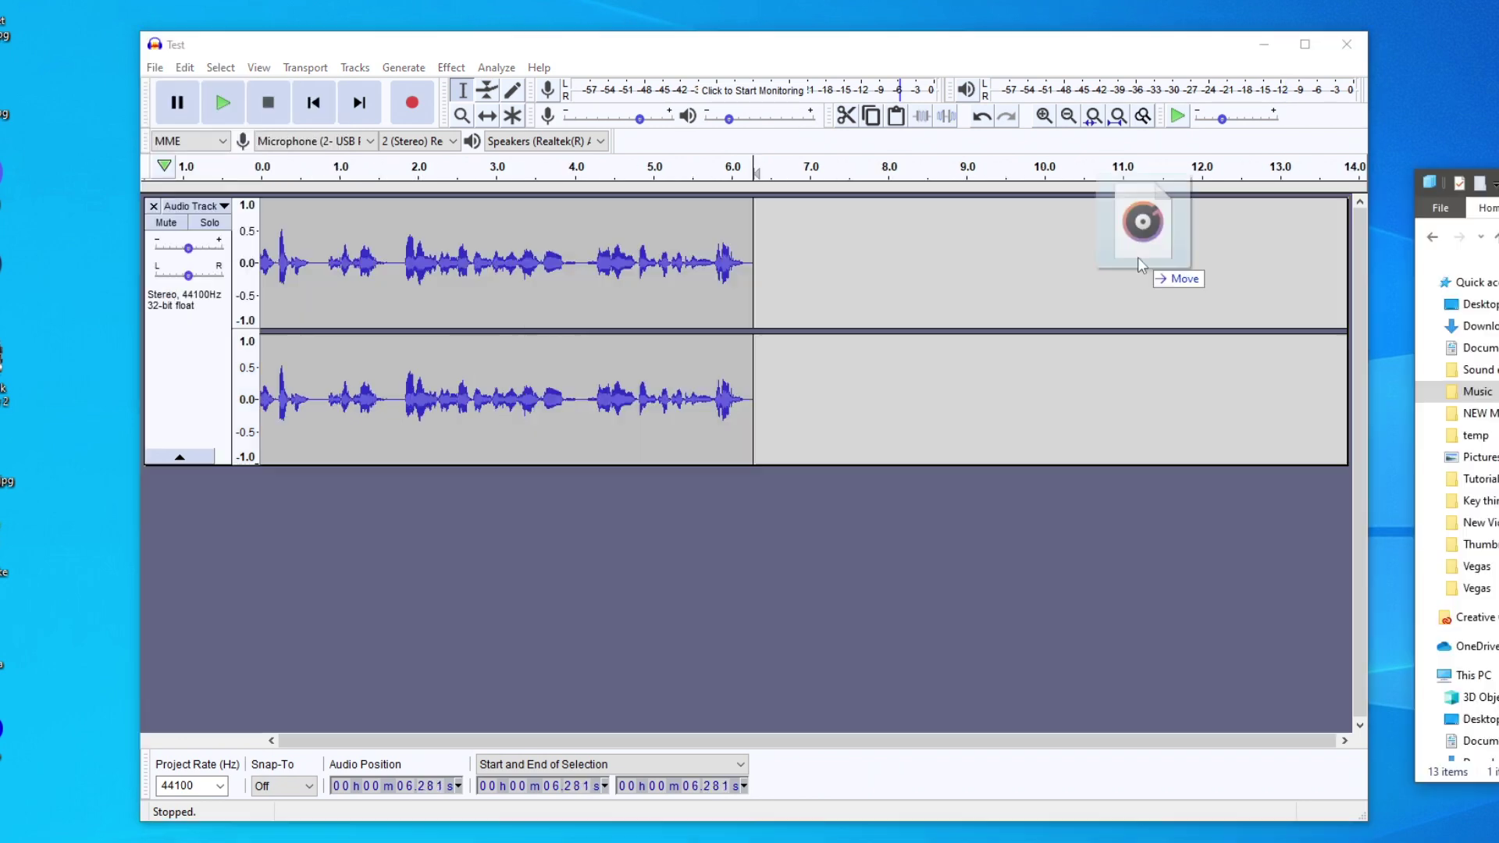
{"action": "left_click_drag", "start_coordinate": [1140, 265], "coordinate": [304, 582]}
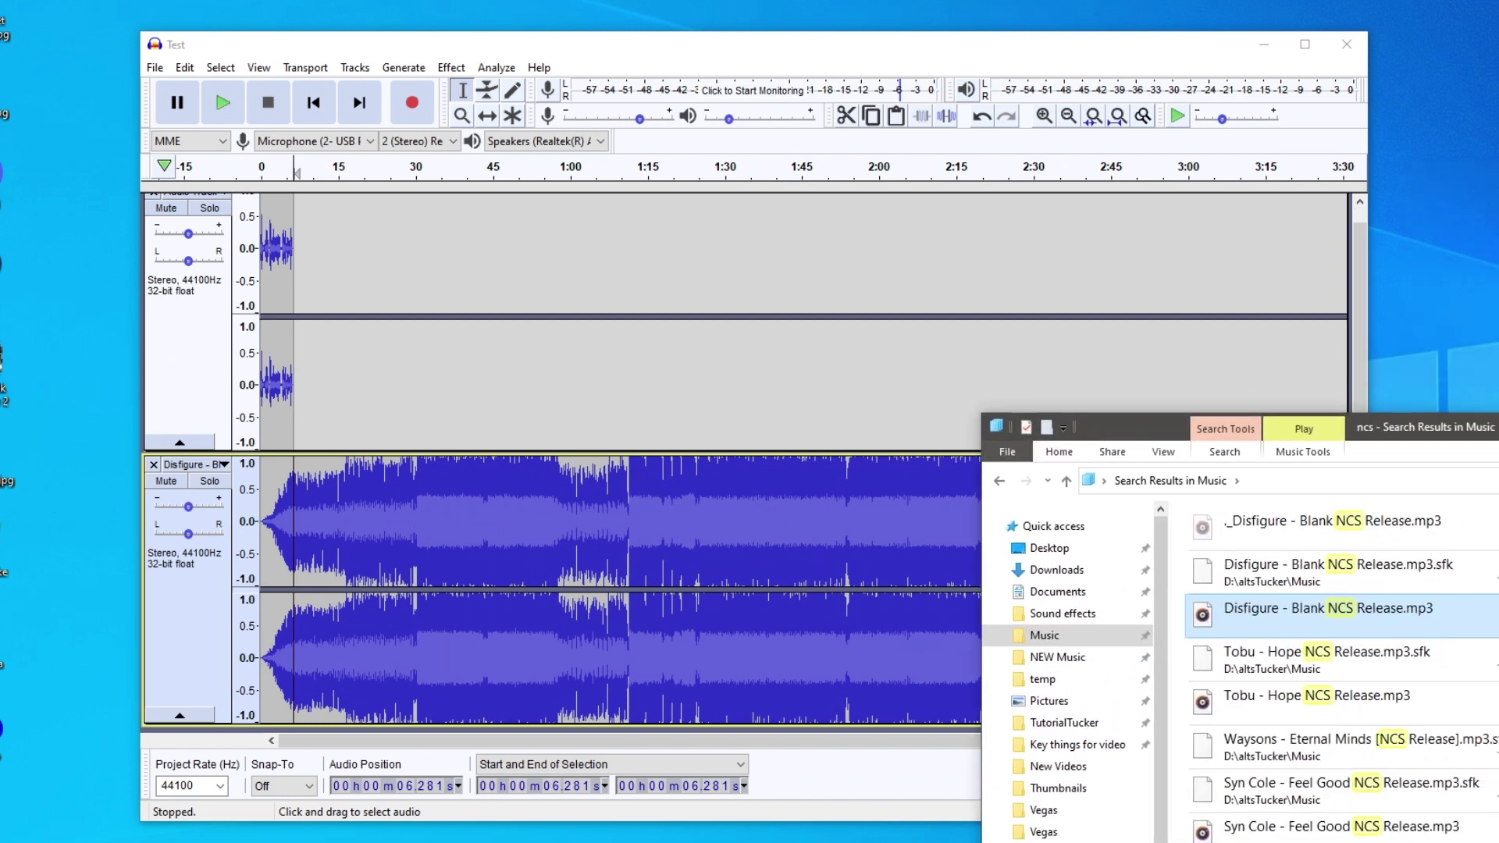
{"action": "key", "text": "super+Down"}
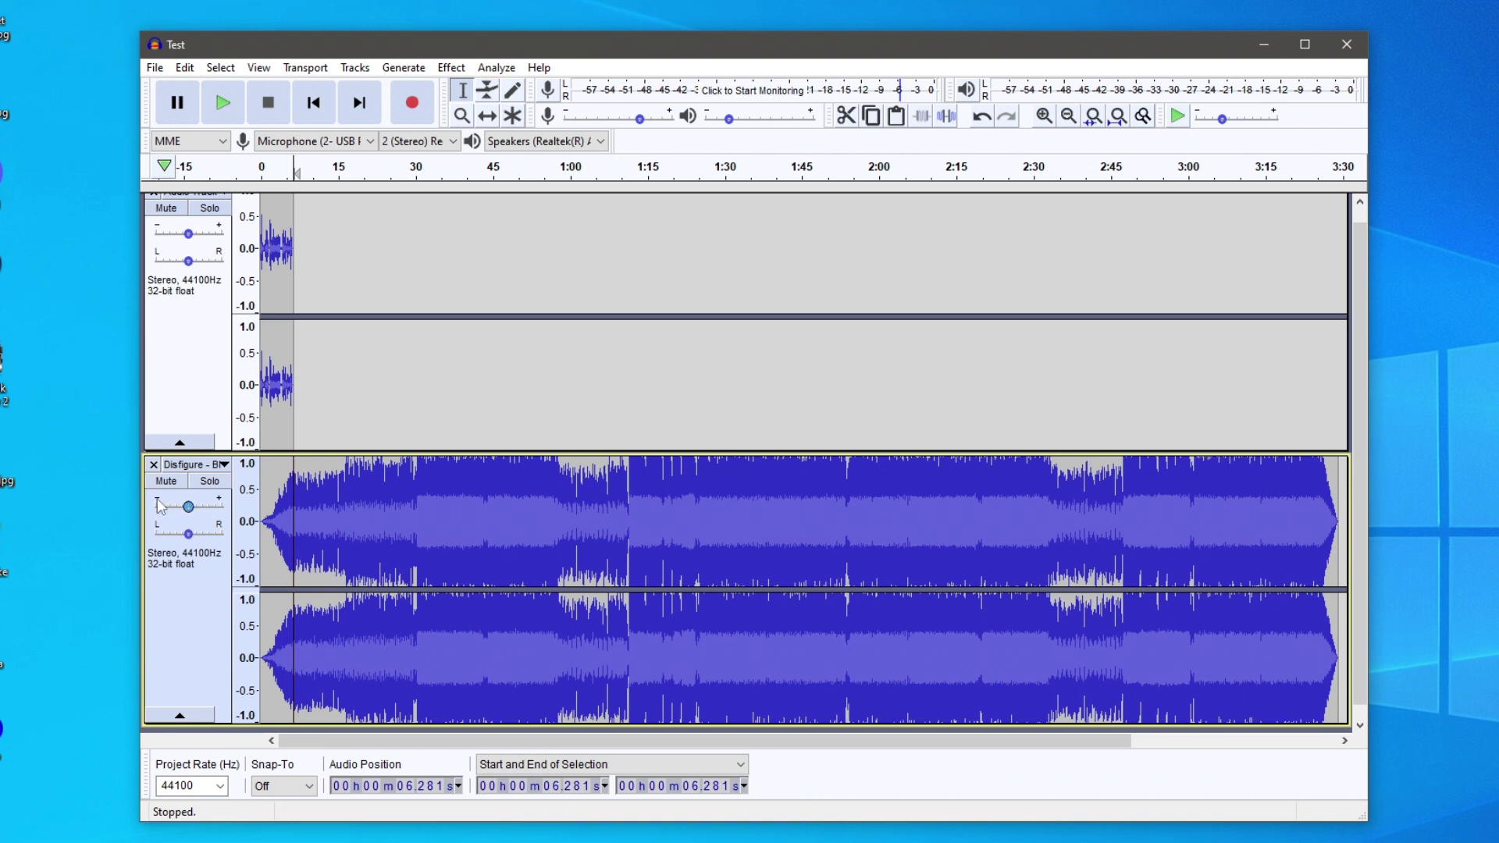
{"action": "left_click_drag", "start_coordinate": [186, 509], "coordinate": [165, 511]}
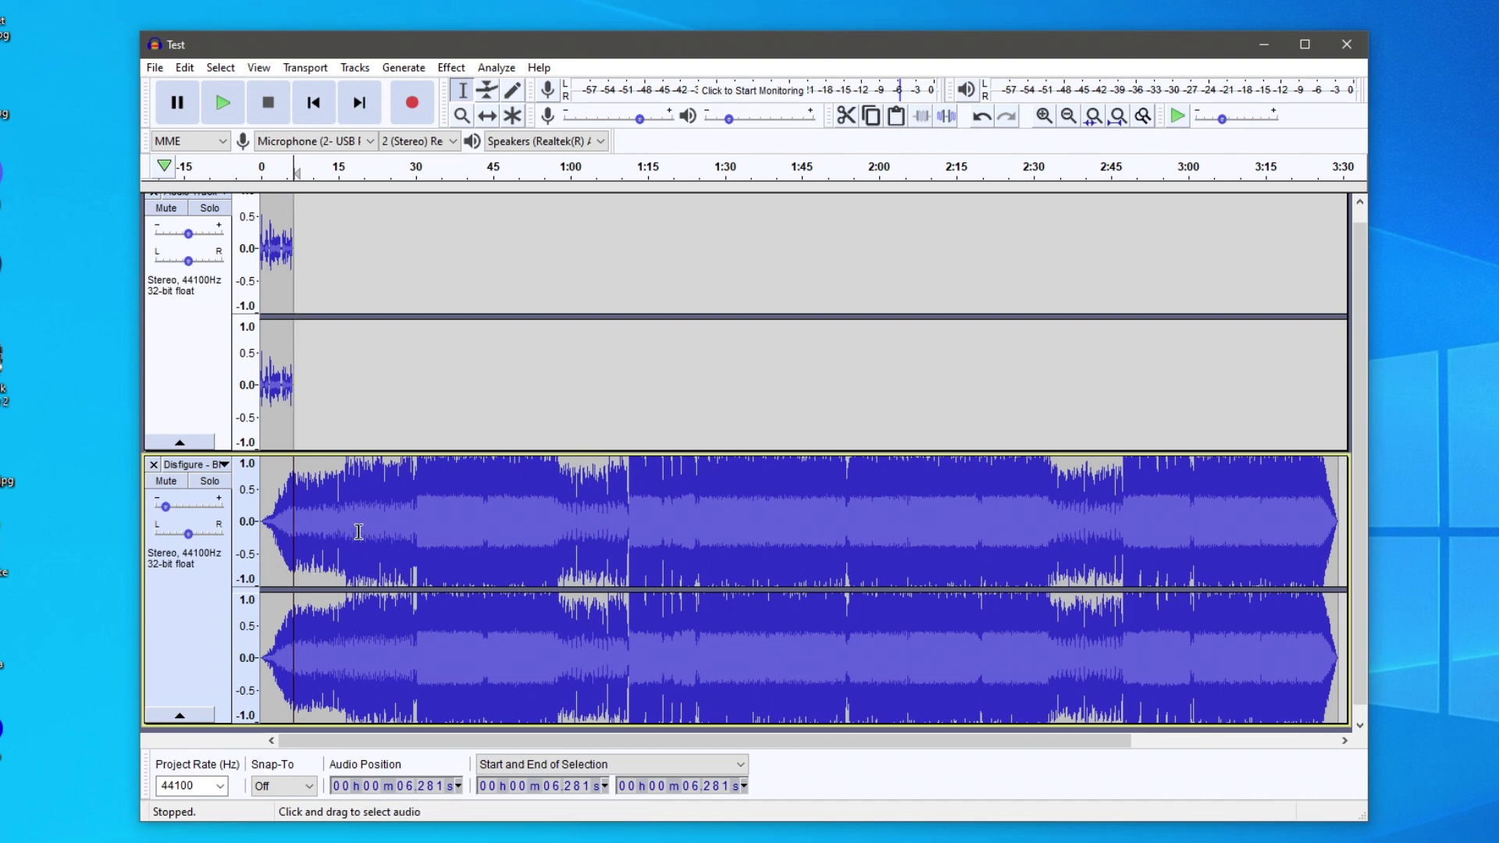
Zoom in on the project start and preview the voice-and-music mix from 1.673 s.
{"action": "left_click", "coordinate": [462, 115]}
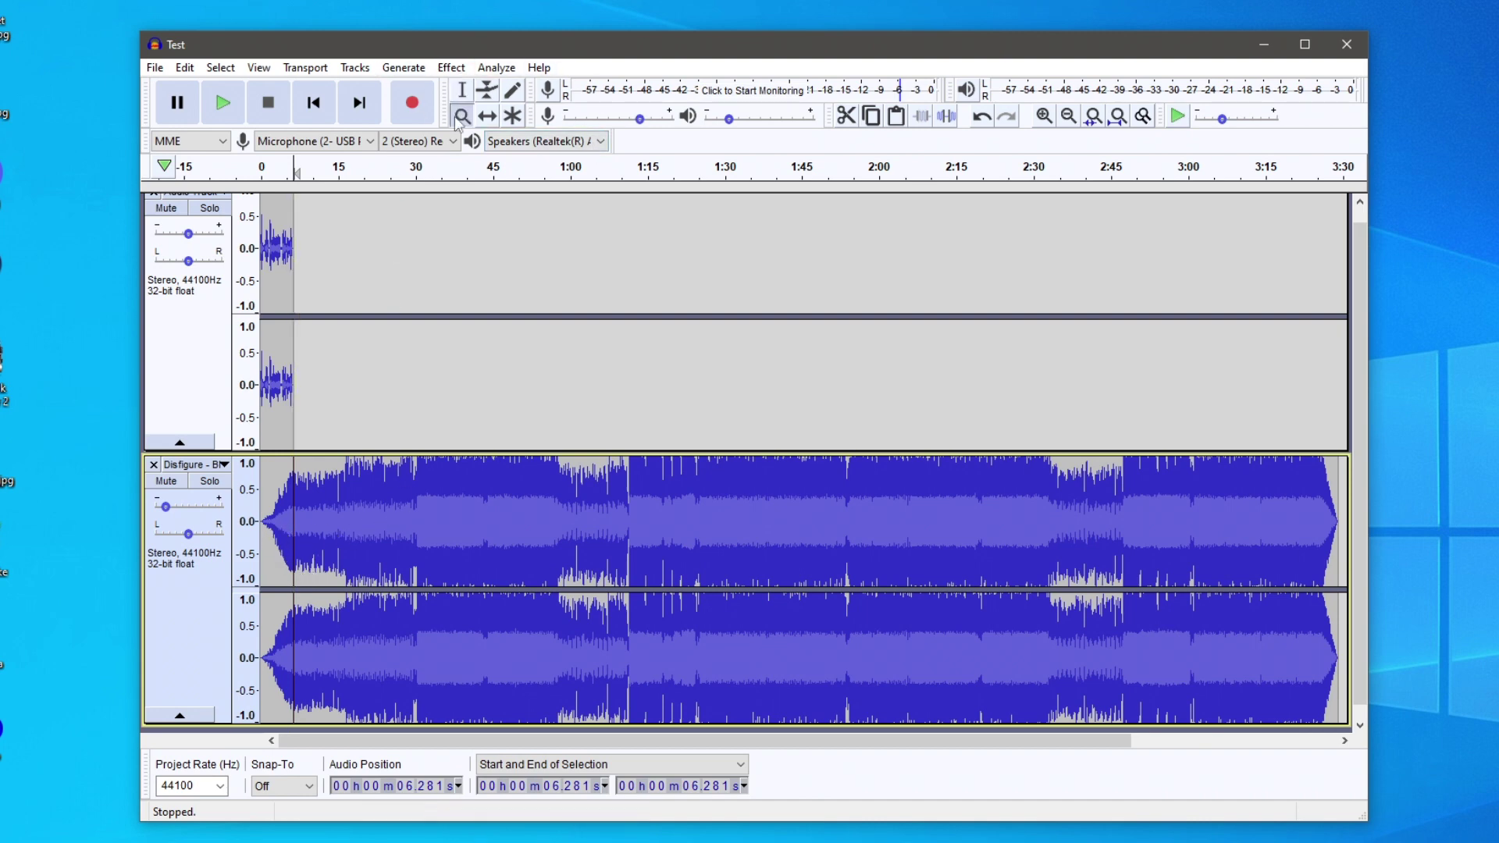
{"action": "left_click", "coordinate": [256, 364]}
{"action": "left_click", "coordinate": [256, 364]}
{"action": "left_click", "coordinate": [273, 353]}
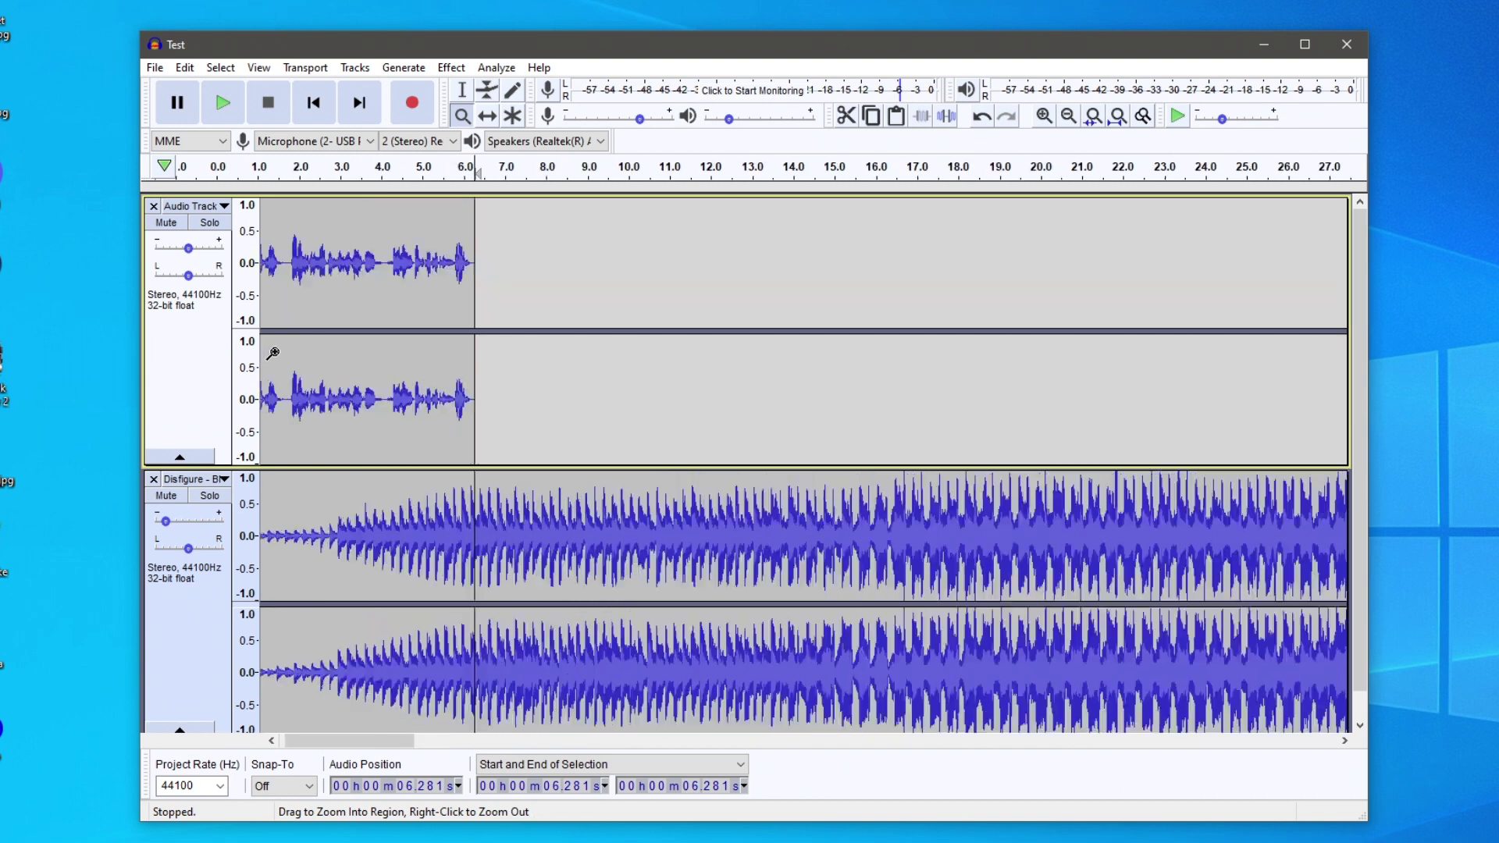
{"action": "left_click", "coordinate": [273, 353]}
{"action": "left_click", "coordinate": [315, 338]}
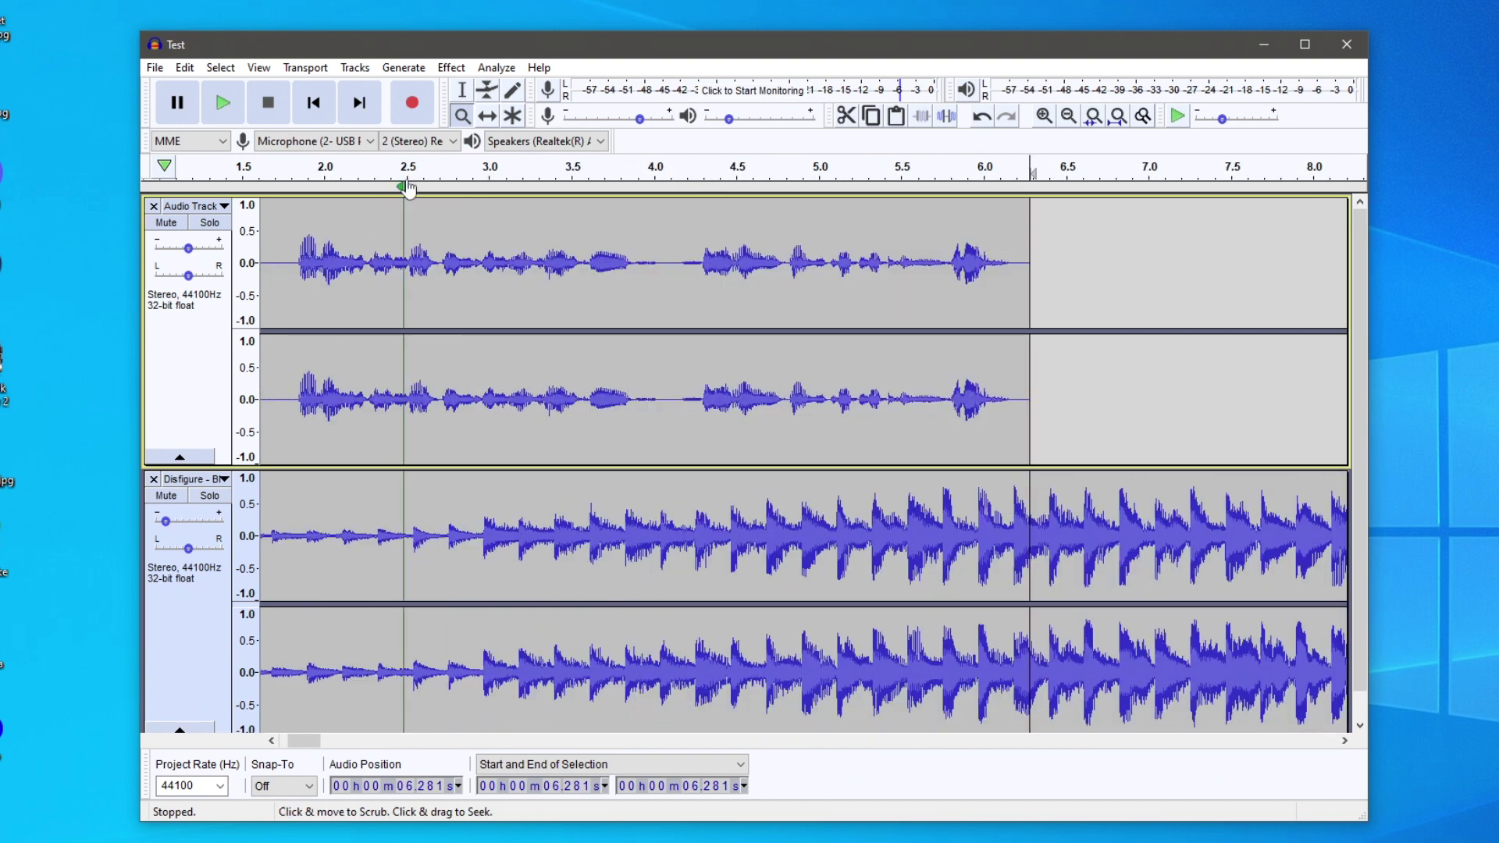
{"action": "left_click", "coordinate": [461, 90]}
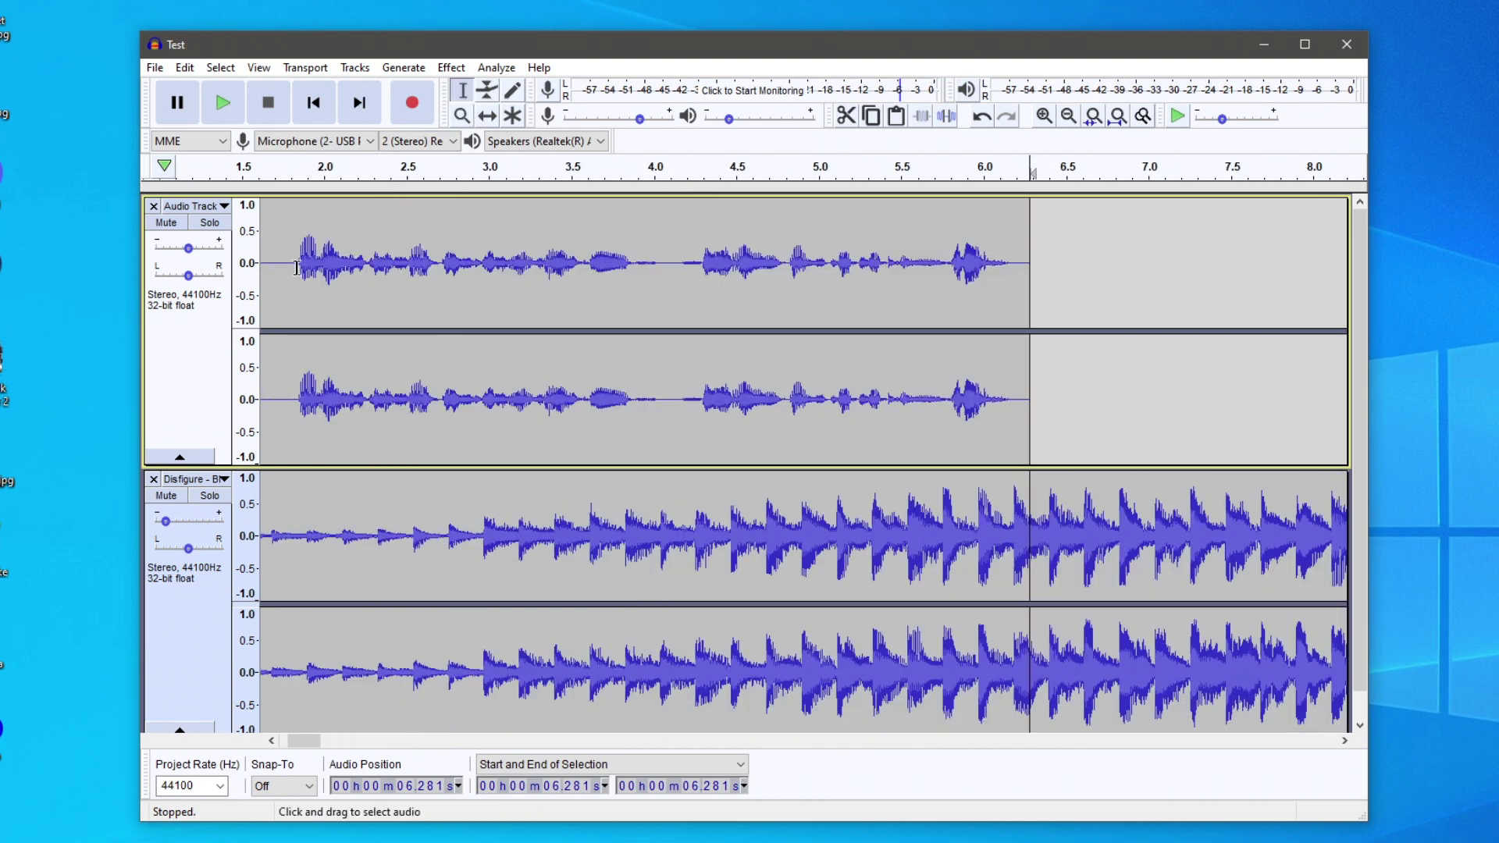
{"action": "left_click", "coordinate": [270, 258]}
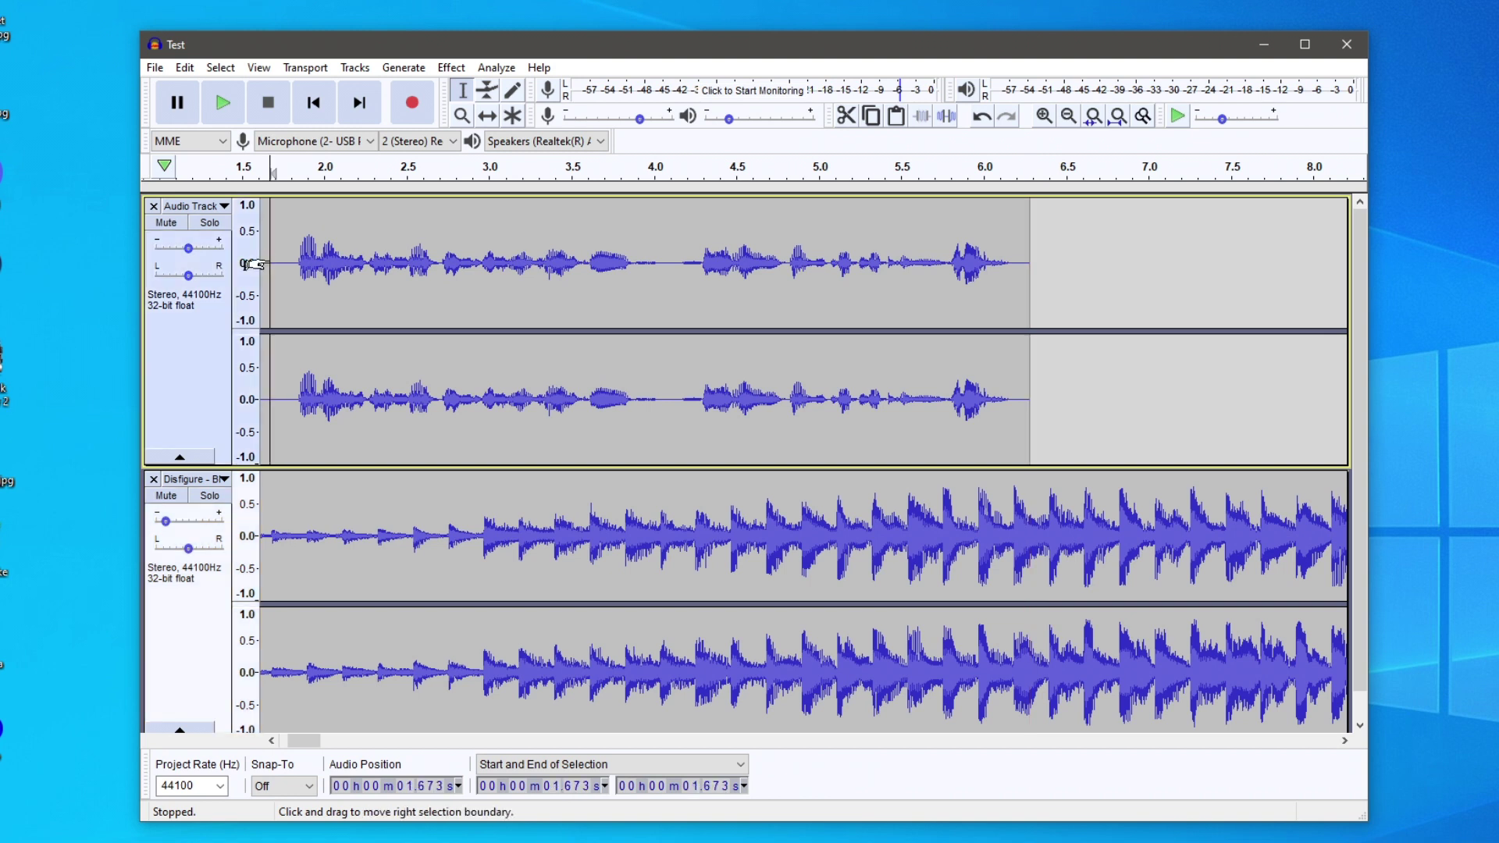
{"action": "key", "text": "space"}
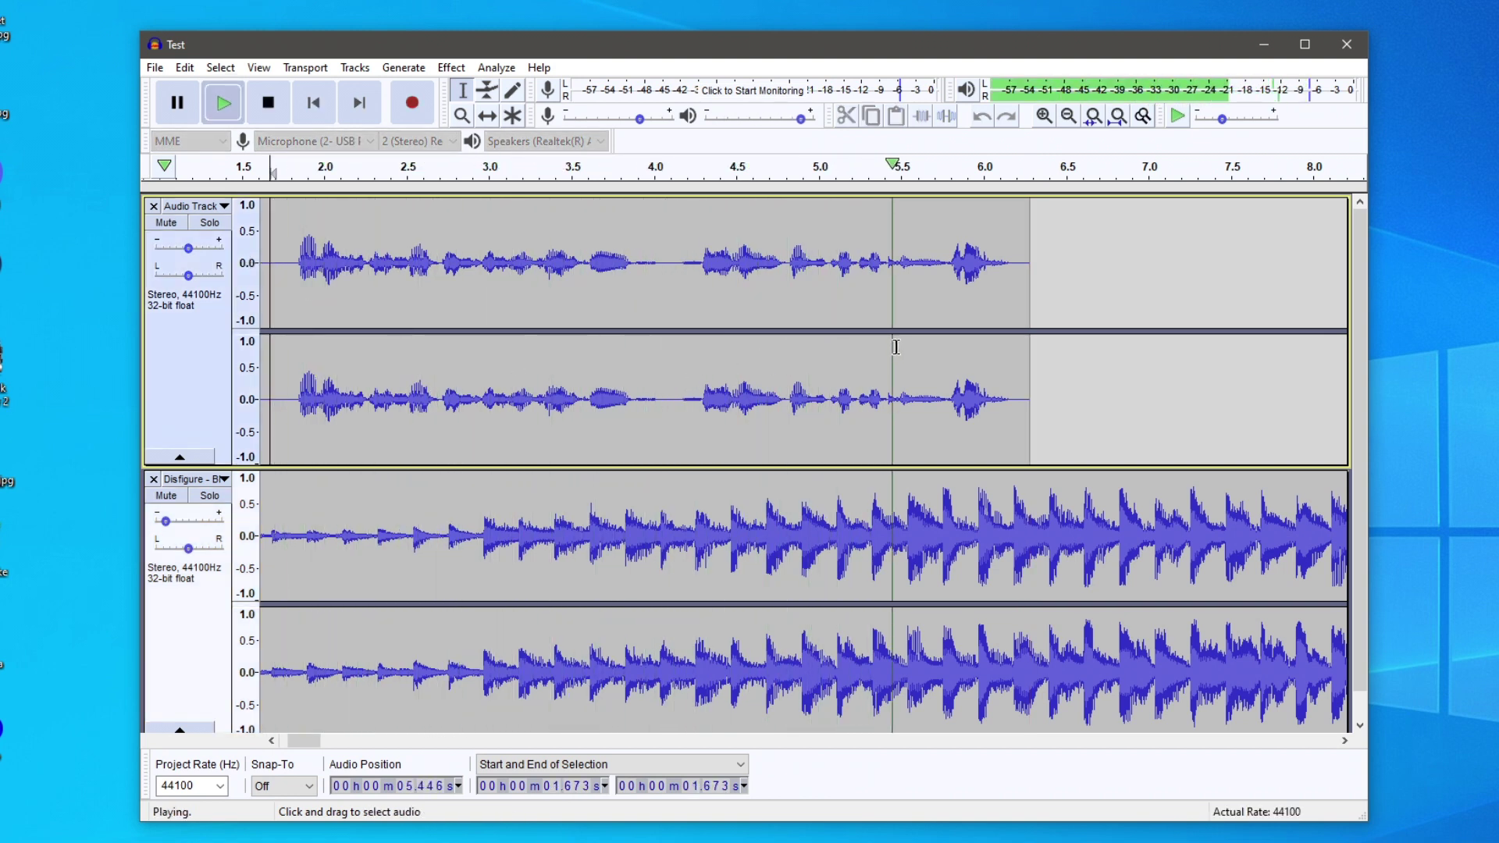
{"action": "key", "text": "space"}
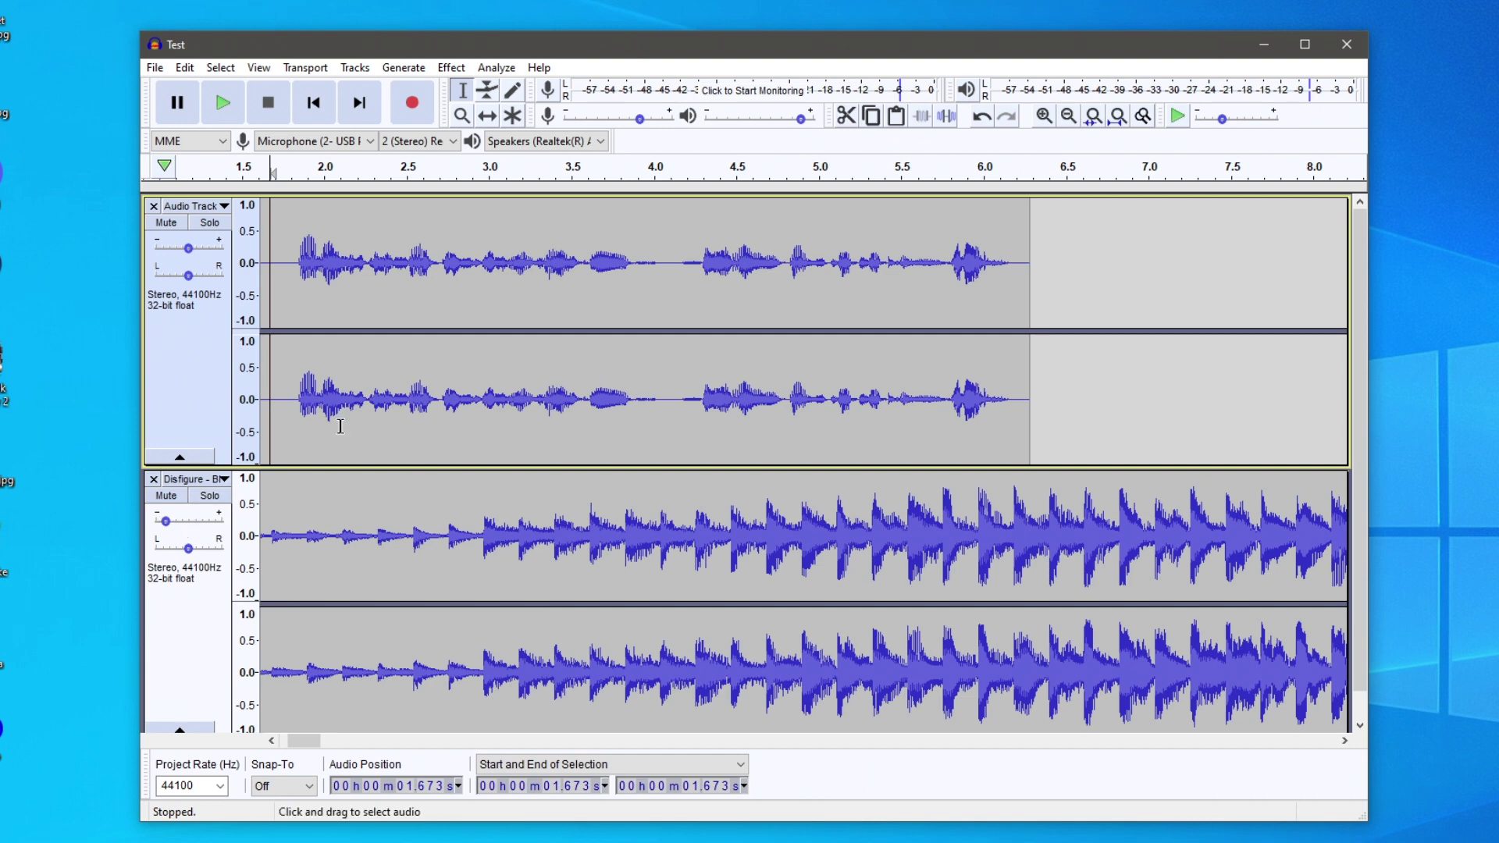
Zoom out to the whole song and select the music from 6.281 s to the end.
{"action": "left_click", "coordinate": [462, 115]}
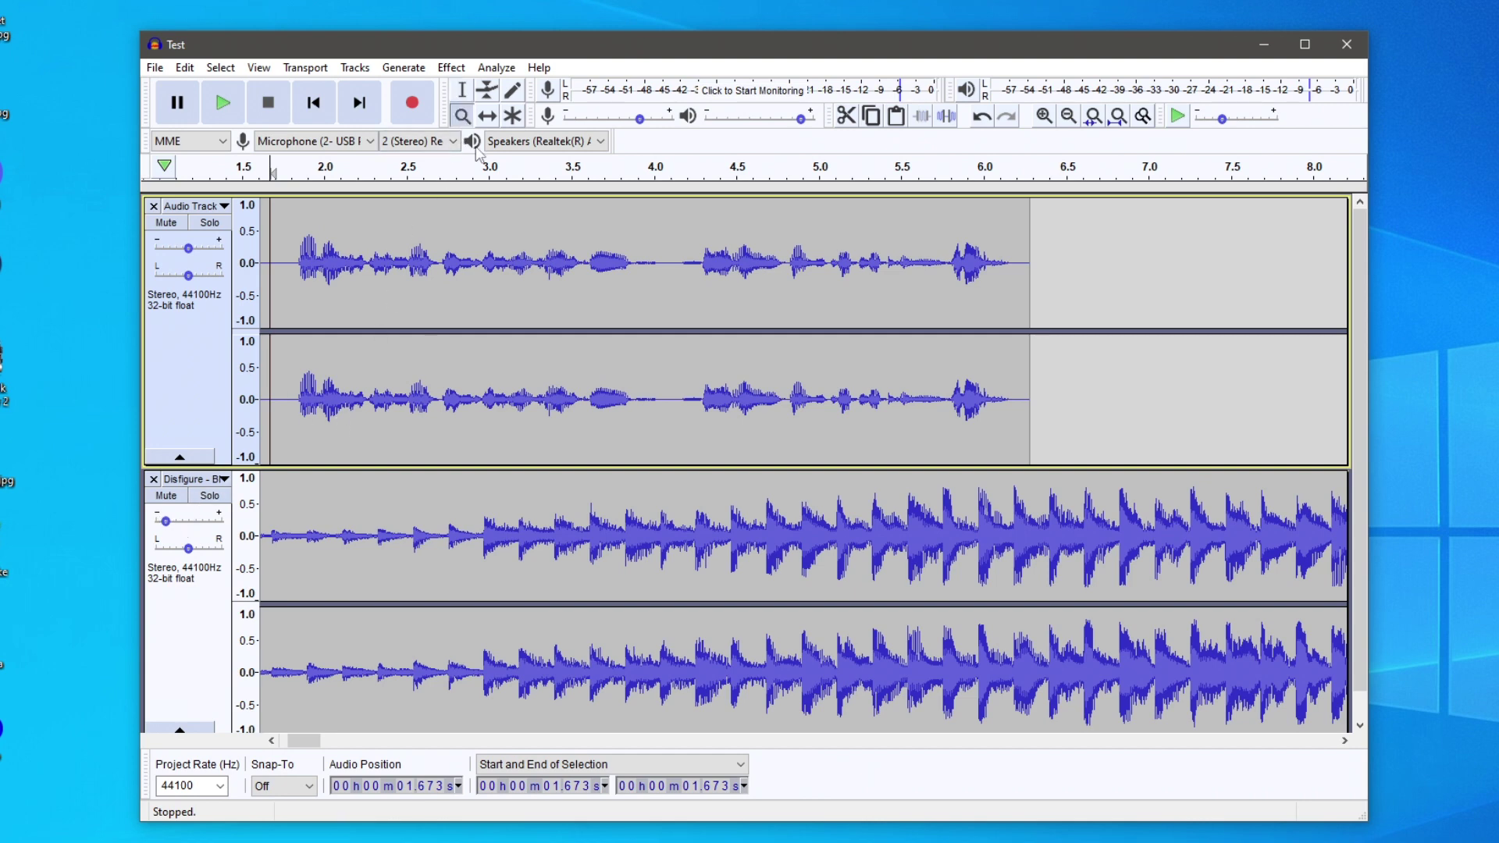
{"action": "right_click", "coordinate": [476, 375]}
{"action": "right_click", "coordinate": [476, 375]}
{"action": "right_click", "coordinate": [475, 375]}
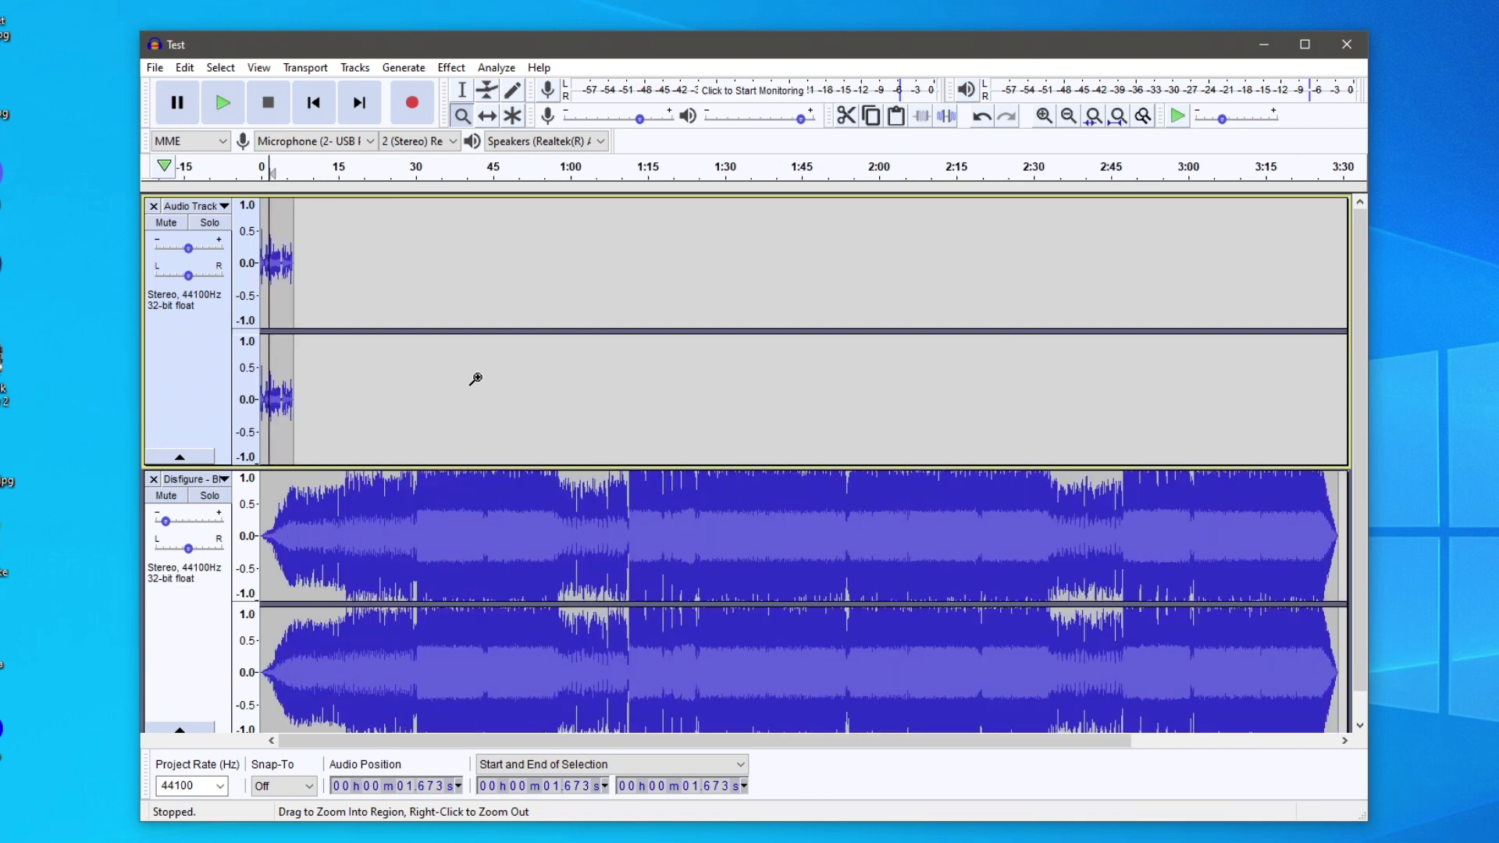
{"action": "left_click", "coordinate": [462, 89]}
{"action": "left_click_drag", "start_coordinate": [293, 492], "coordinate": [1340, 532]}
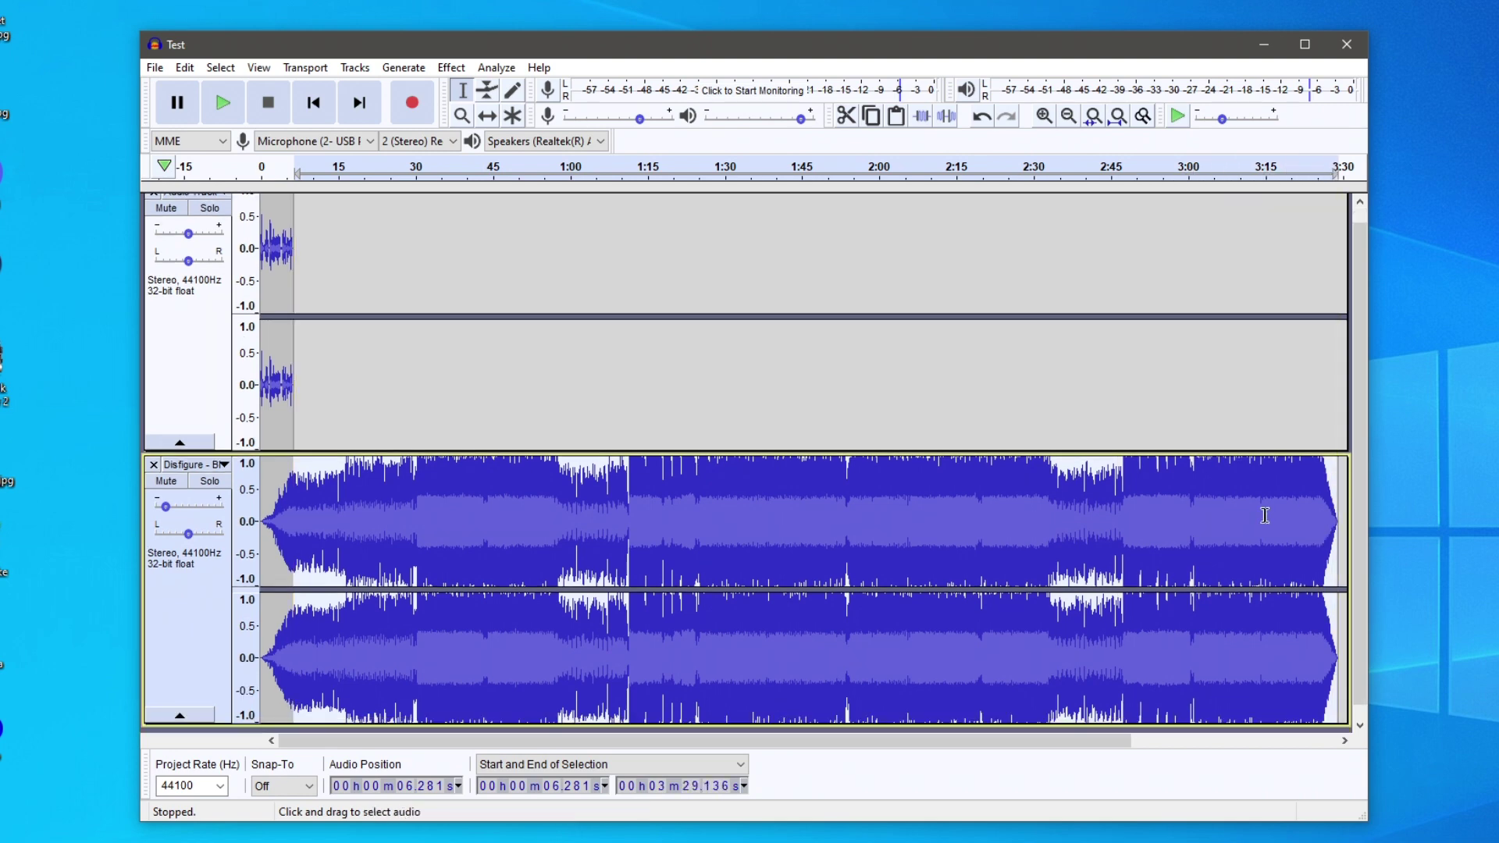
Delete the music beyond 6.281 s and slide both clips to start at zero.
{"action": "key", "text": "Delete"}
{"action": "key", "text": "ctrl+f"}
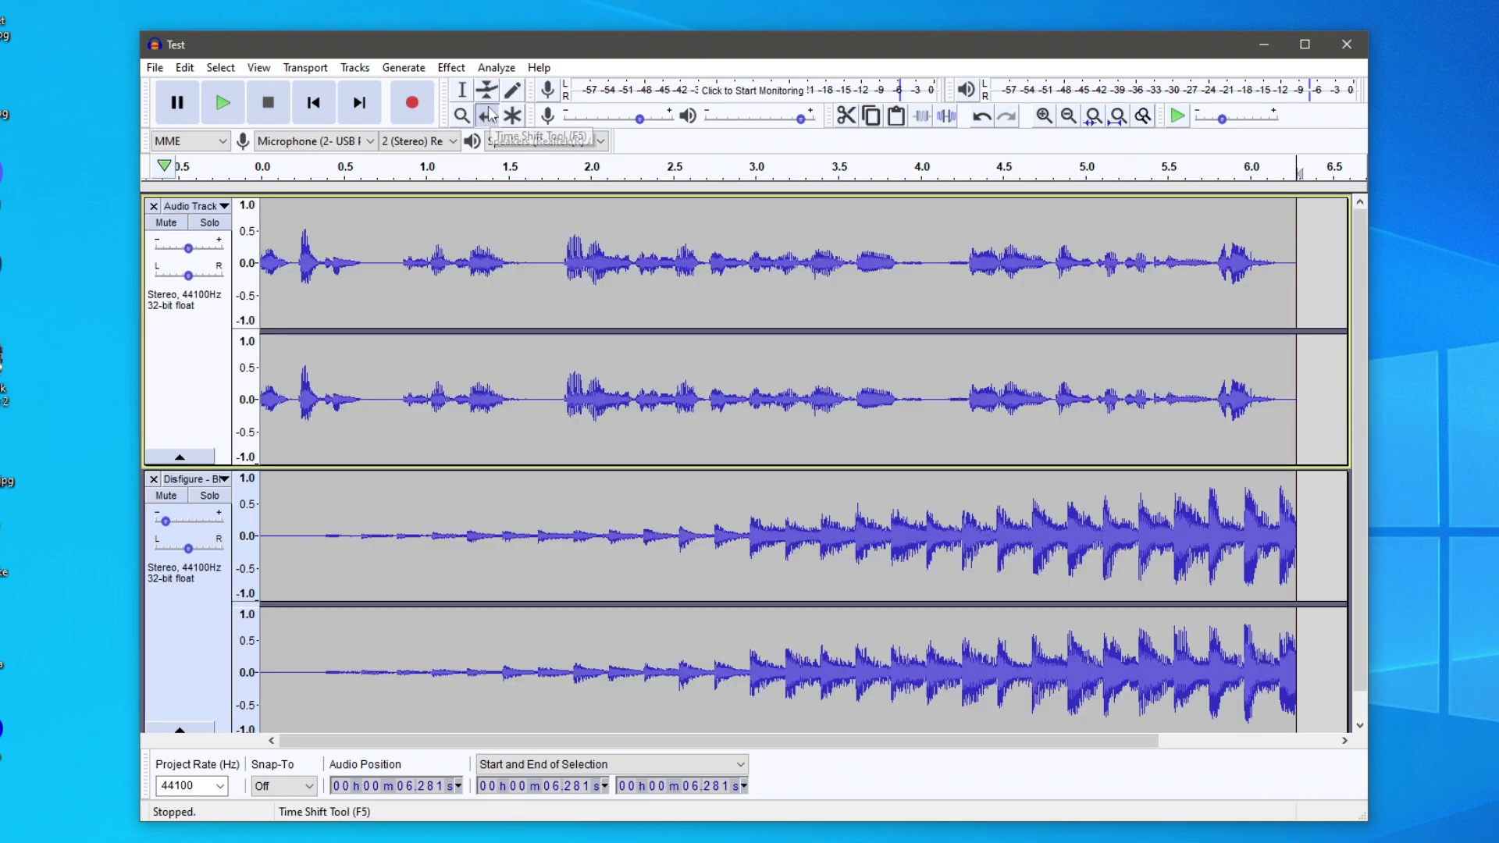
{"action": "left_click", "coordinate": [487, 117]}
{"action": "left_click_drag", "start_coordinate": [562, 284], "coordinate": [906, 321]}
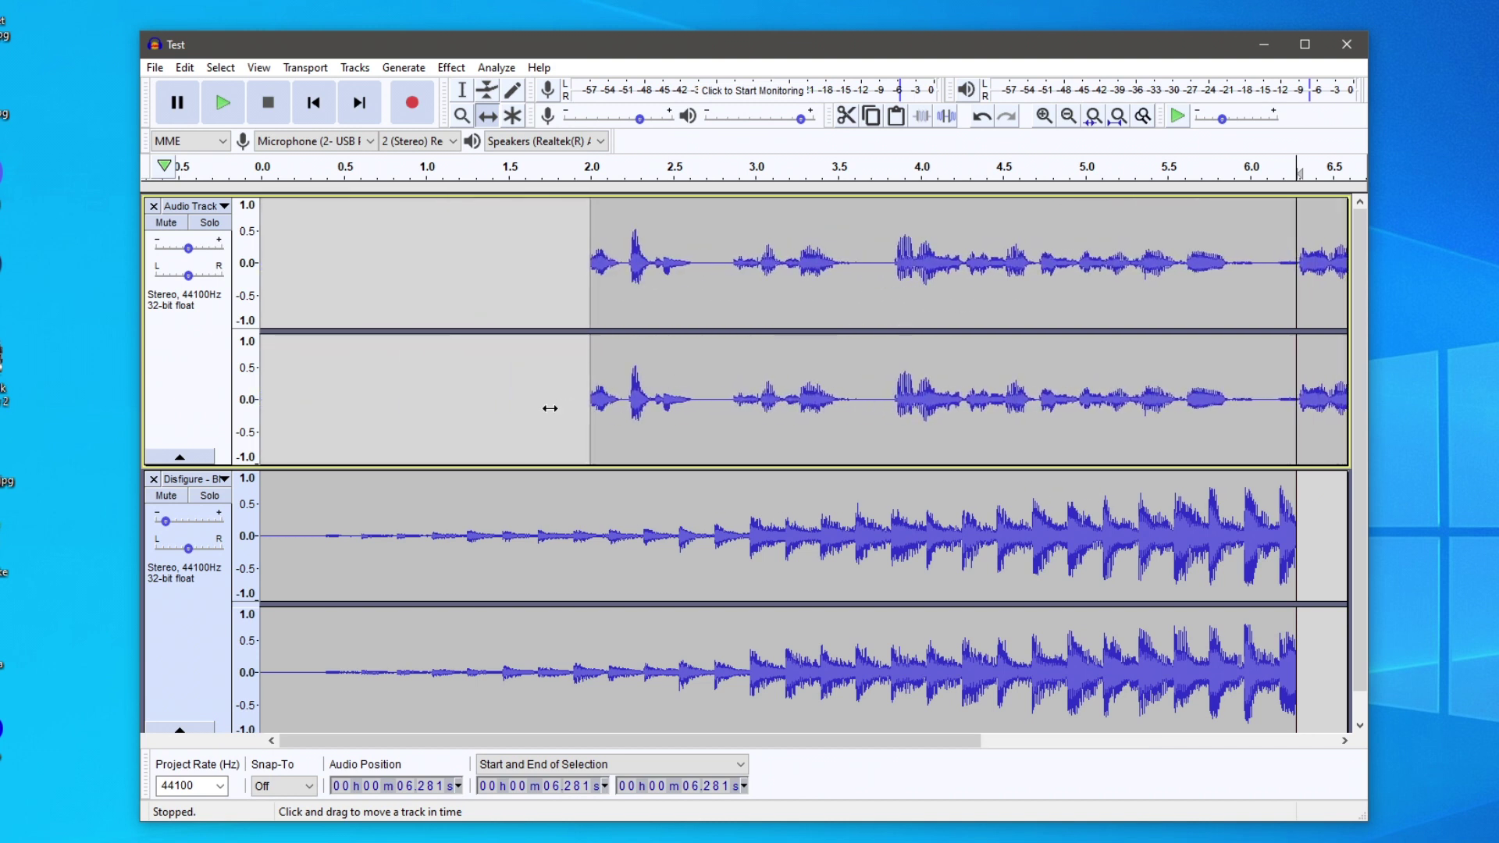
{"action": "left_click_drag", "start_coordinate": [660, 367], "coordinate": [619, 357]}
{"action": "left_click_drag", "start_coordinate": [725, 612], "coordinate": [366, 590]}
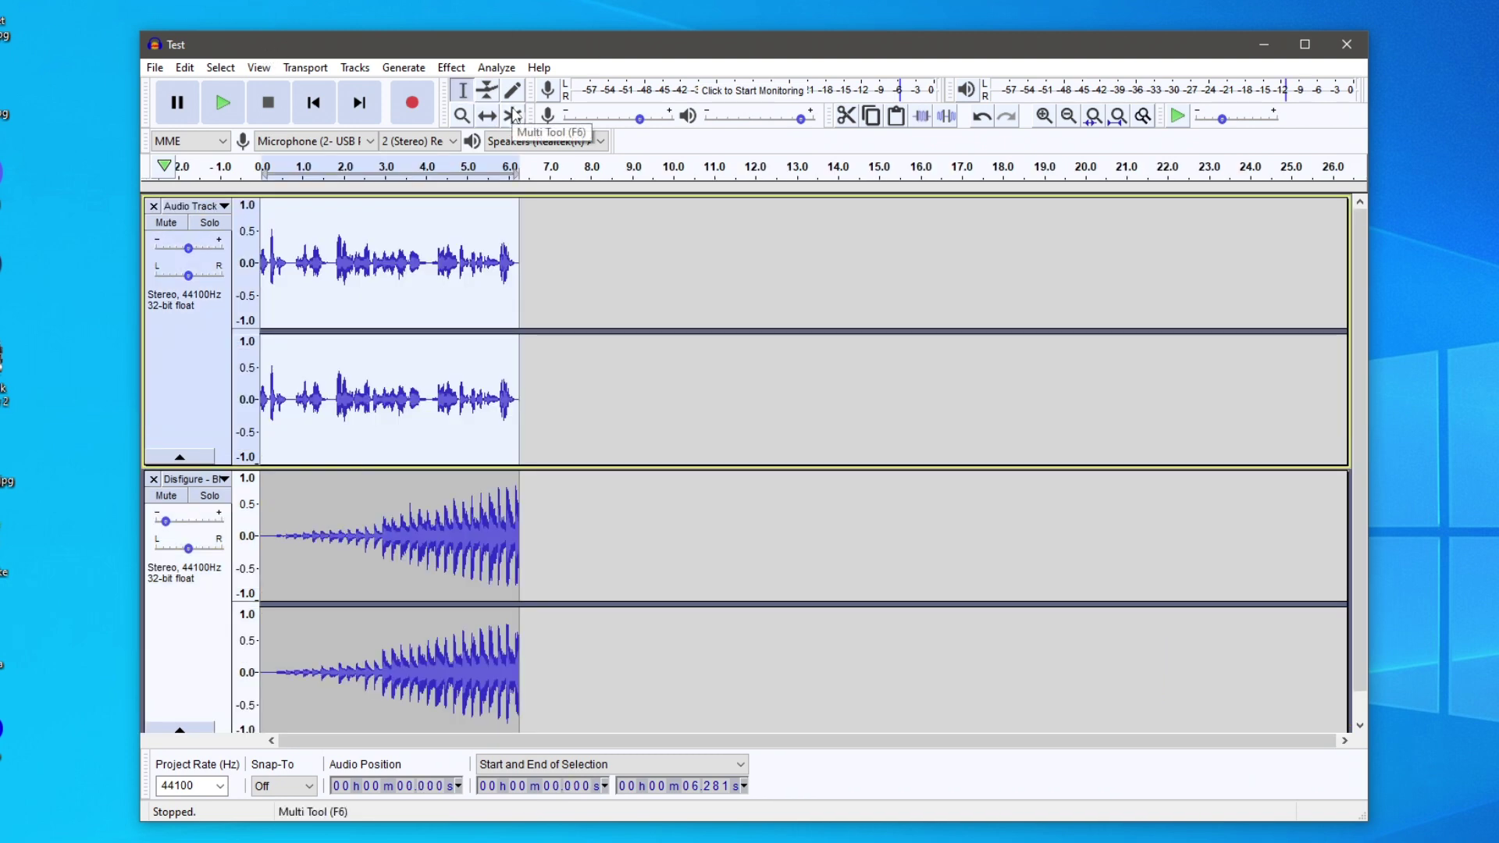
{"action": "left_click", "coordinate": [451, 67]}
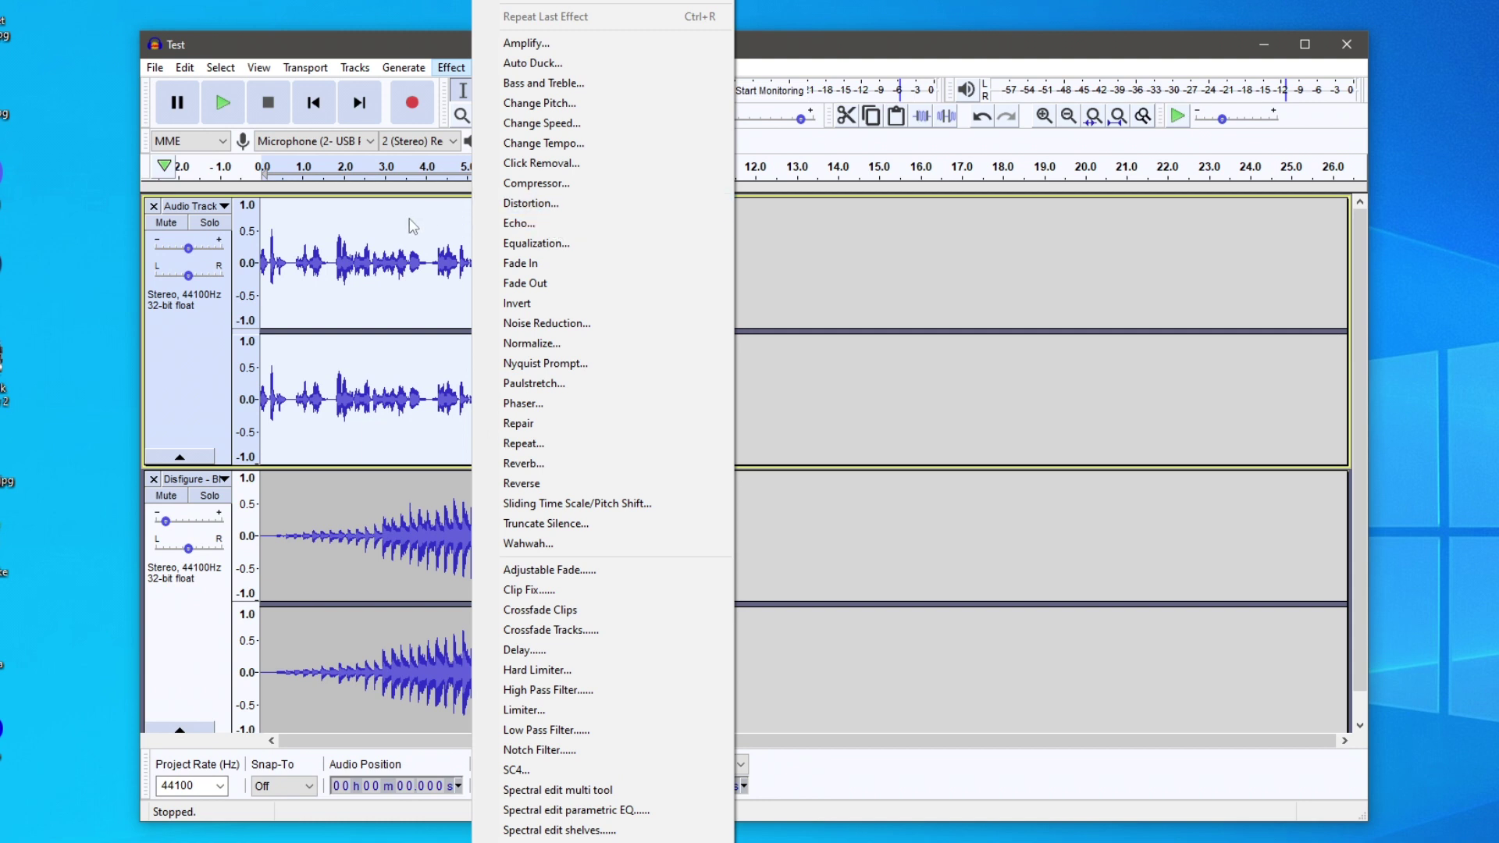
Apply Echo with 1 s delay and 0.5 decay to the entire voice clip.
{"action": "left_click", "coordinate": [388, 254]}
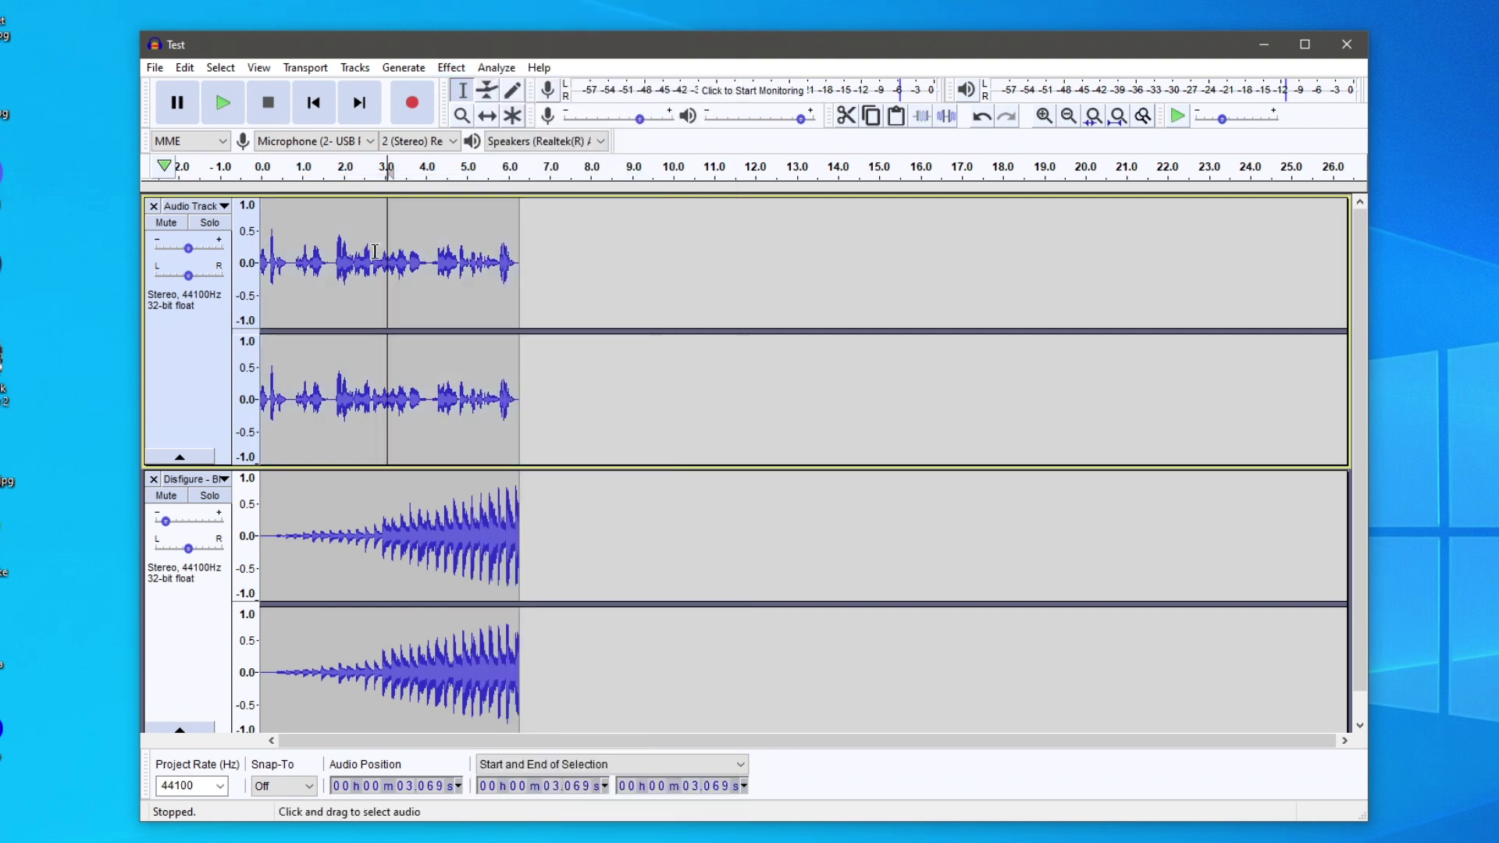
{"action": "double_click", "coordinate": [417, 235]}
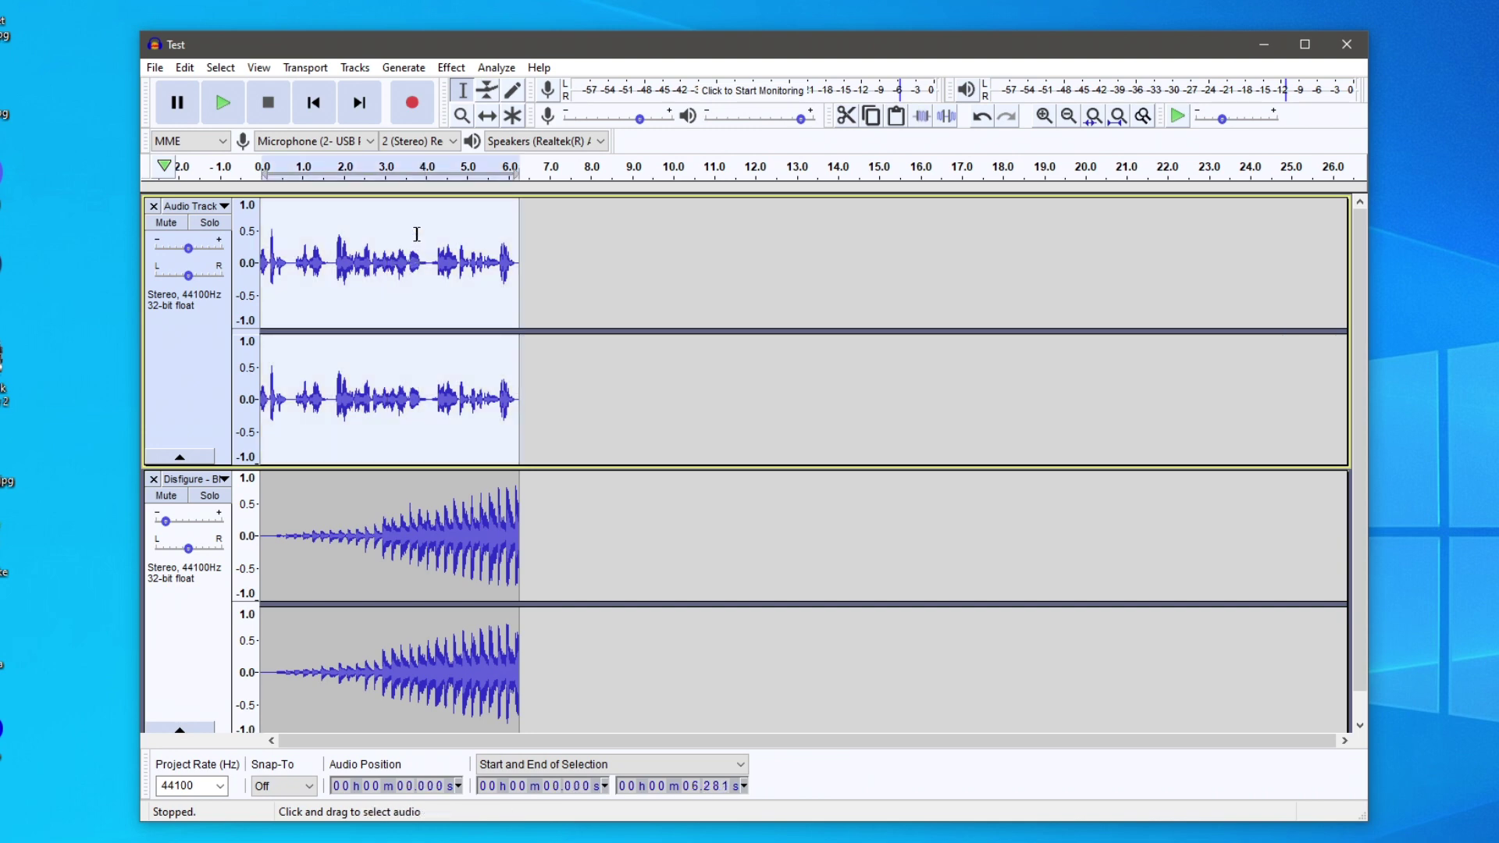
{"action": "left_click", "coordinate": [451, 67]}
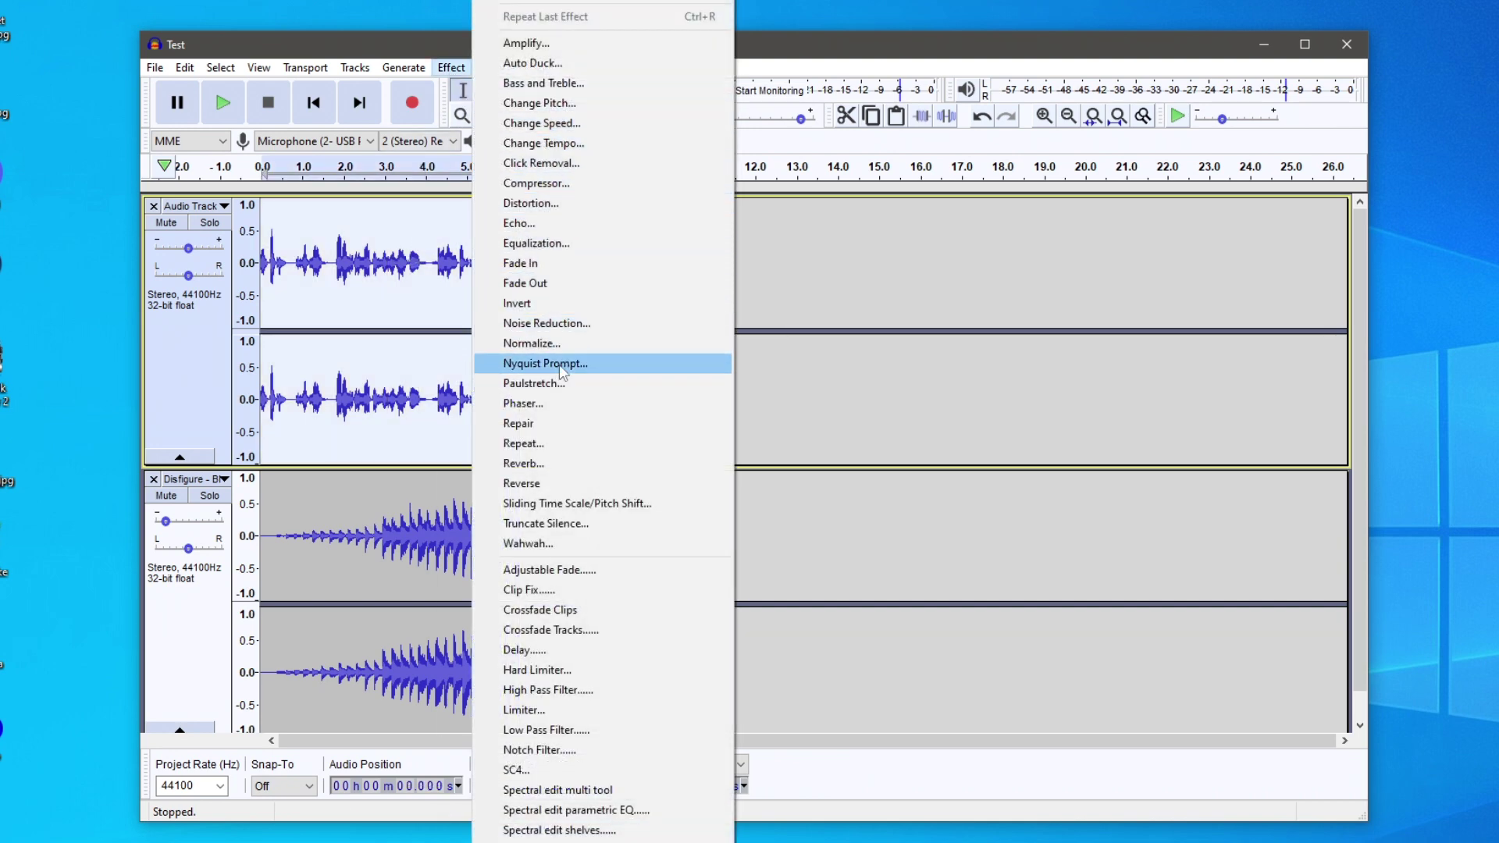
{"action": "left_click", "coordinate": [550, 224]}
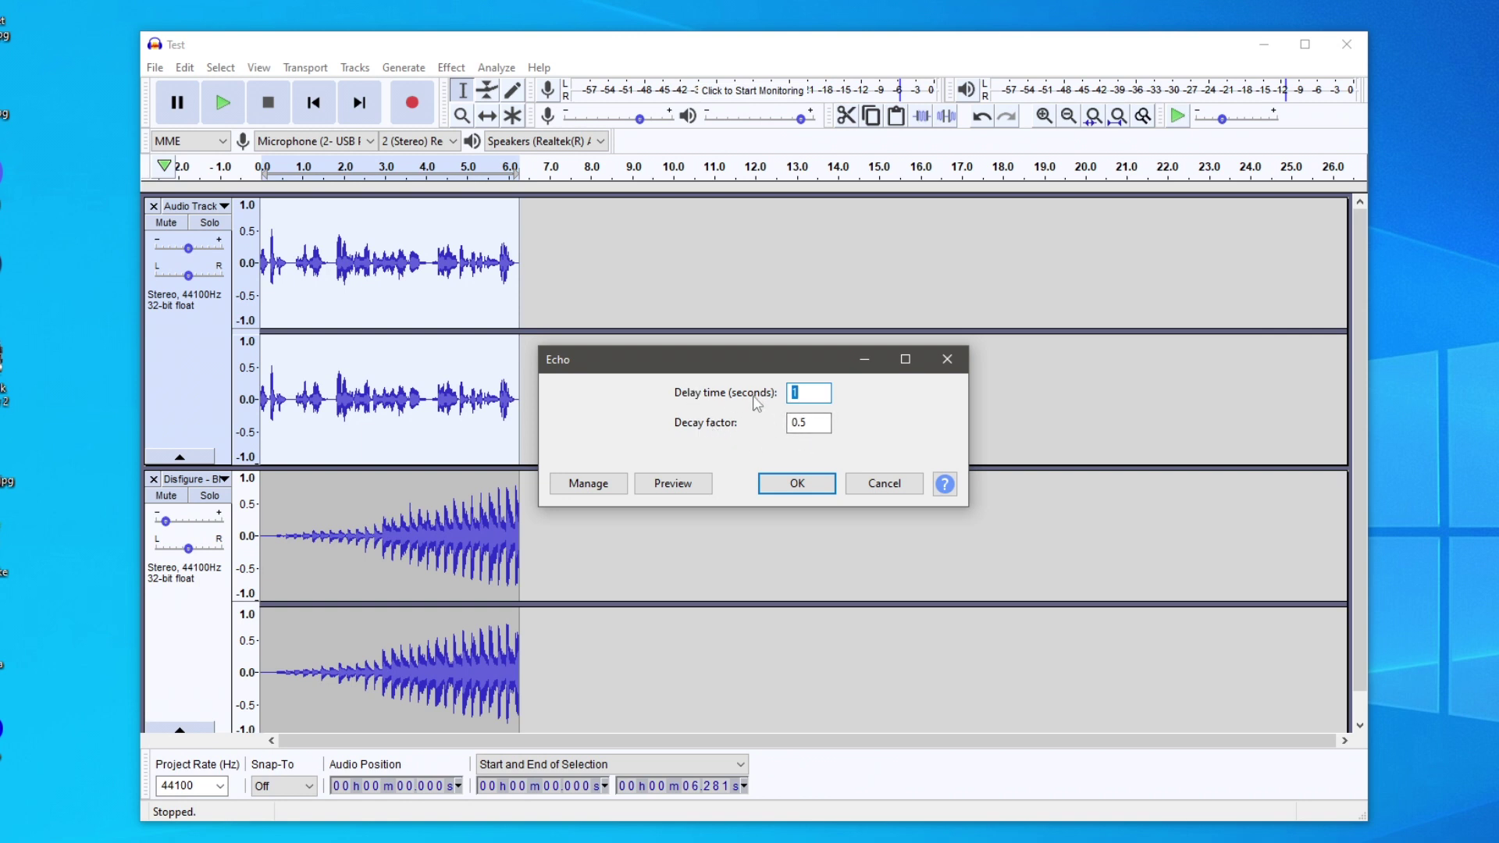
{"action": "left_click", "coordinate": [810, 485]}
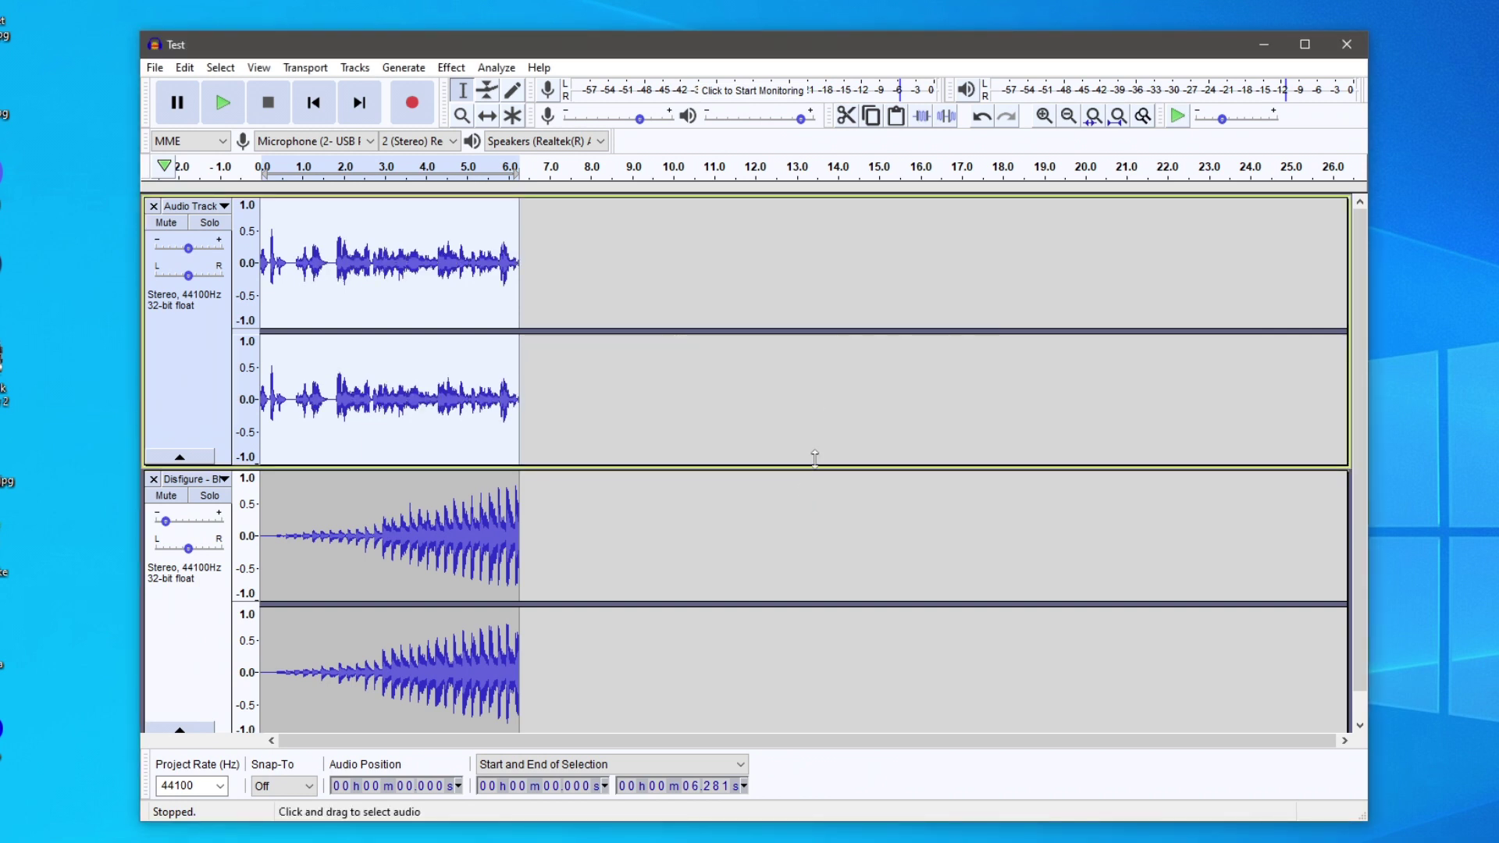
{"action": "left_click", "coordinate": [267, 262]}
{"action": "key", "text": "space"}
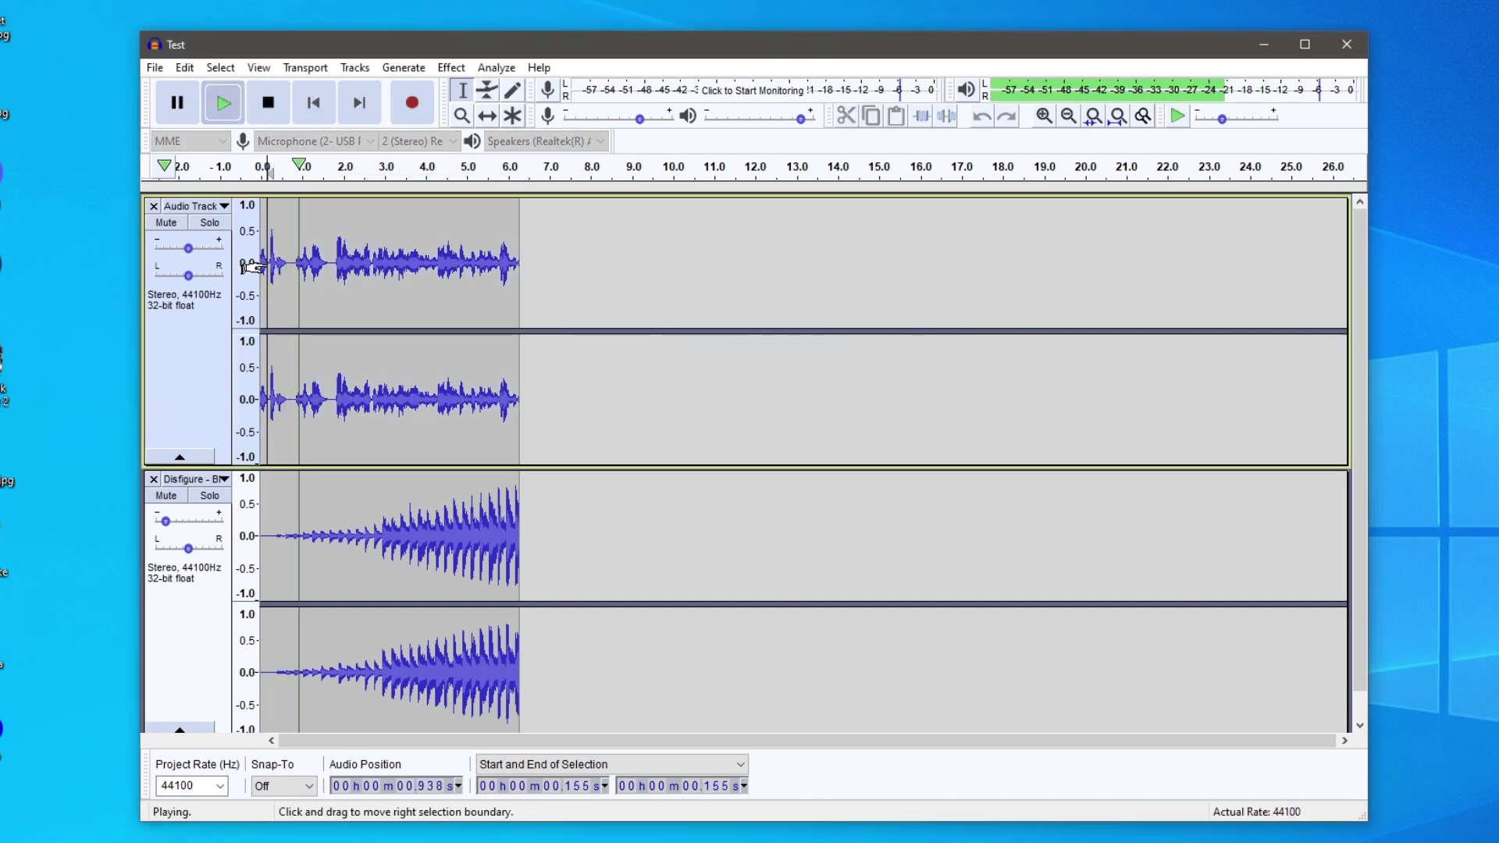
{"action": "left_click", "coordinate": [268, 117]}
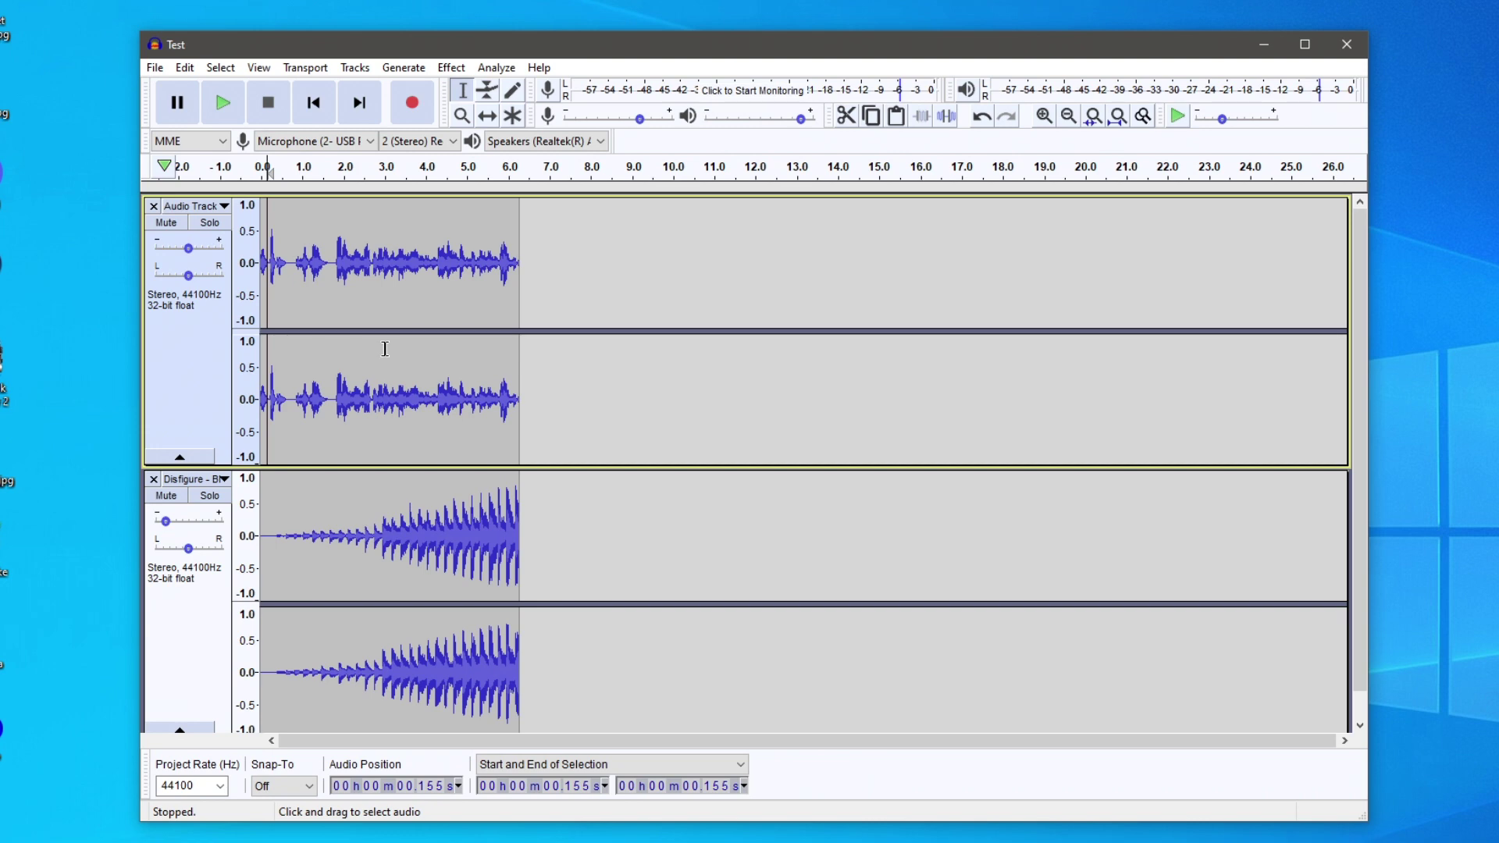
{"action": "key", "text": "ctrl+f"}
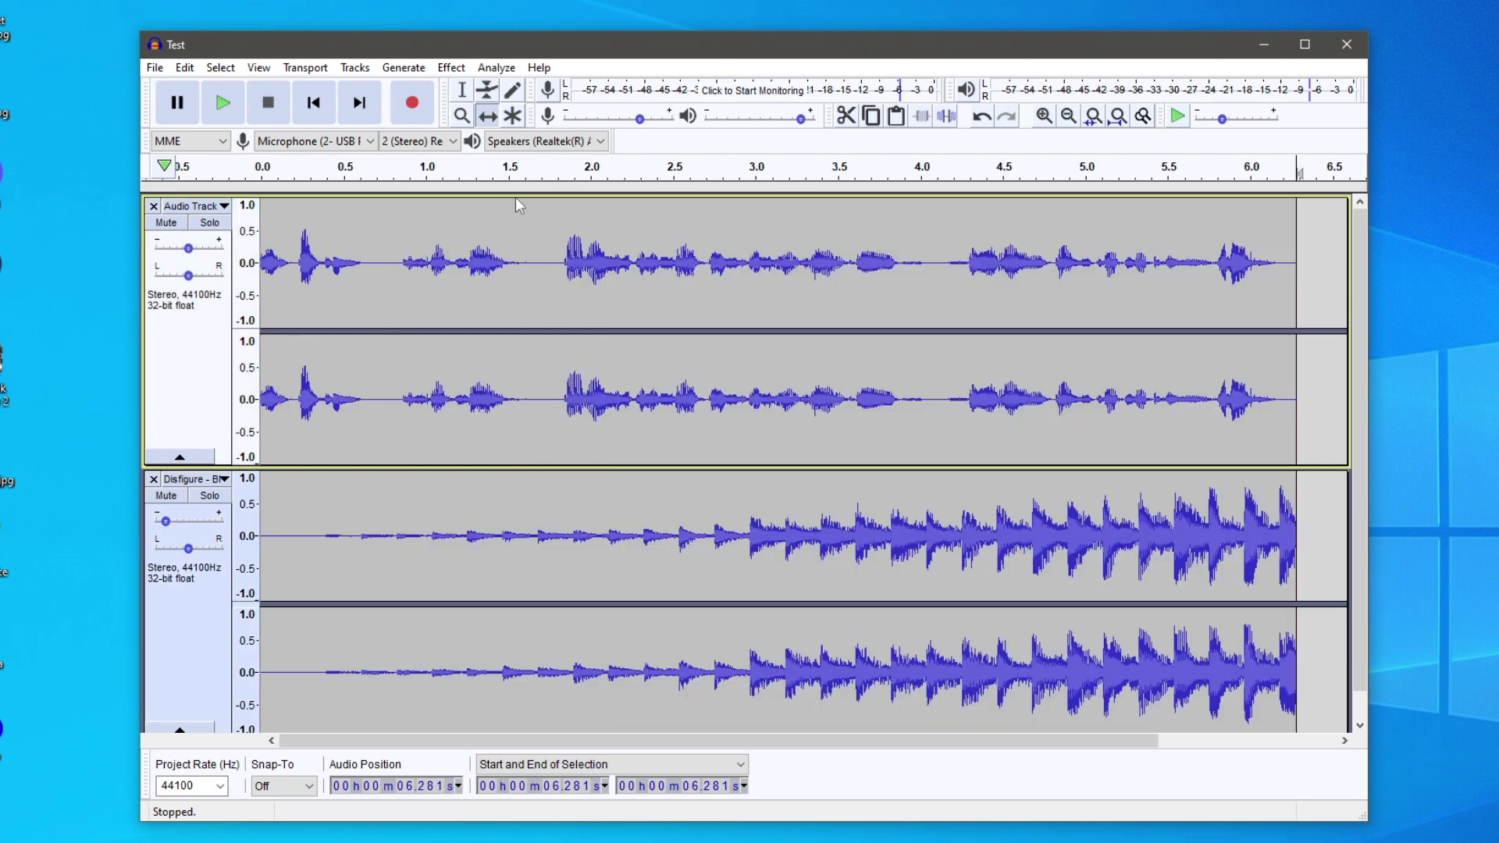
{"action": "left_click", "coordinate": [462, 116]}
{"action": "right_click", "coordinate": [530, 396]}
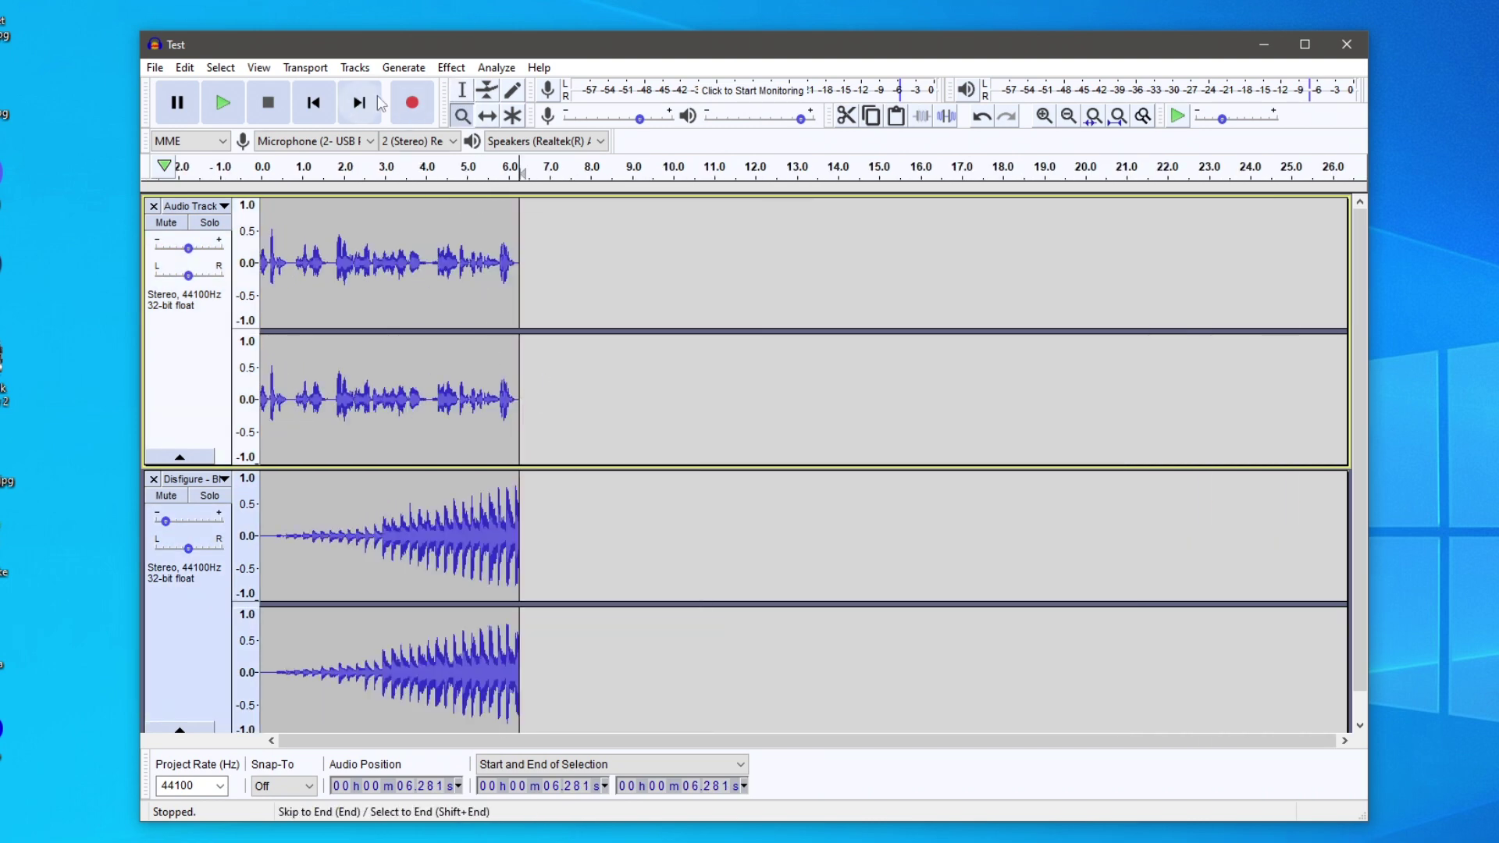
{"action": "left_click", "coordinate": [461, 90]}
{"action": "left_click", "coordinate": [277, 287]}
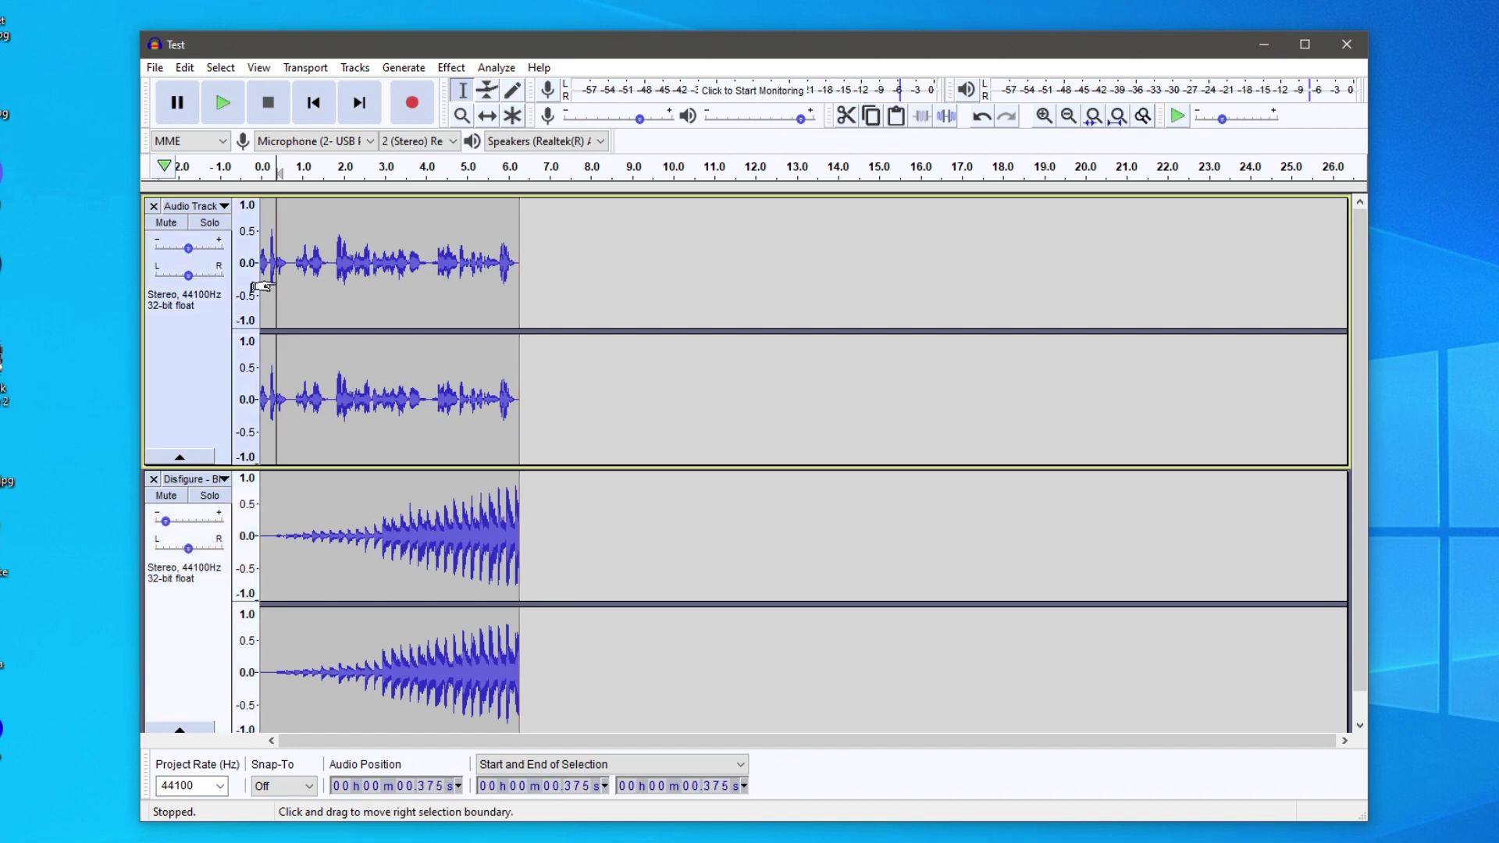
{"action": "key", "text": "space"}
{"action": "key", "text": "space"}
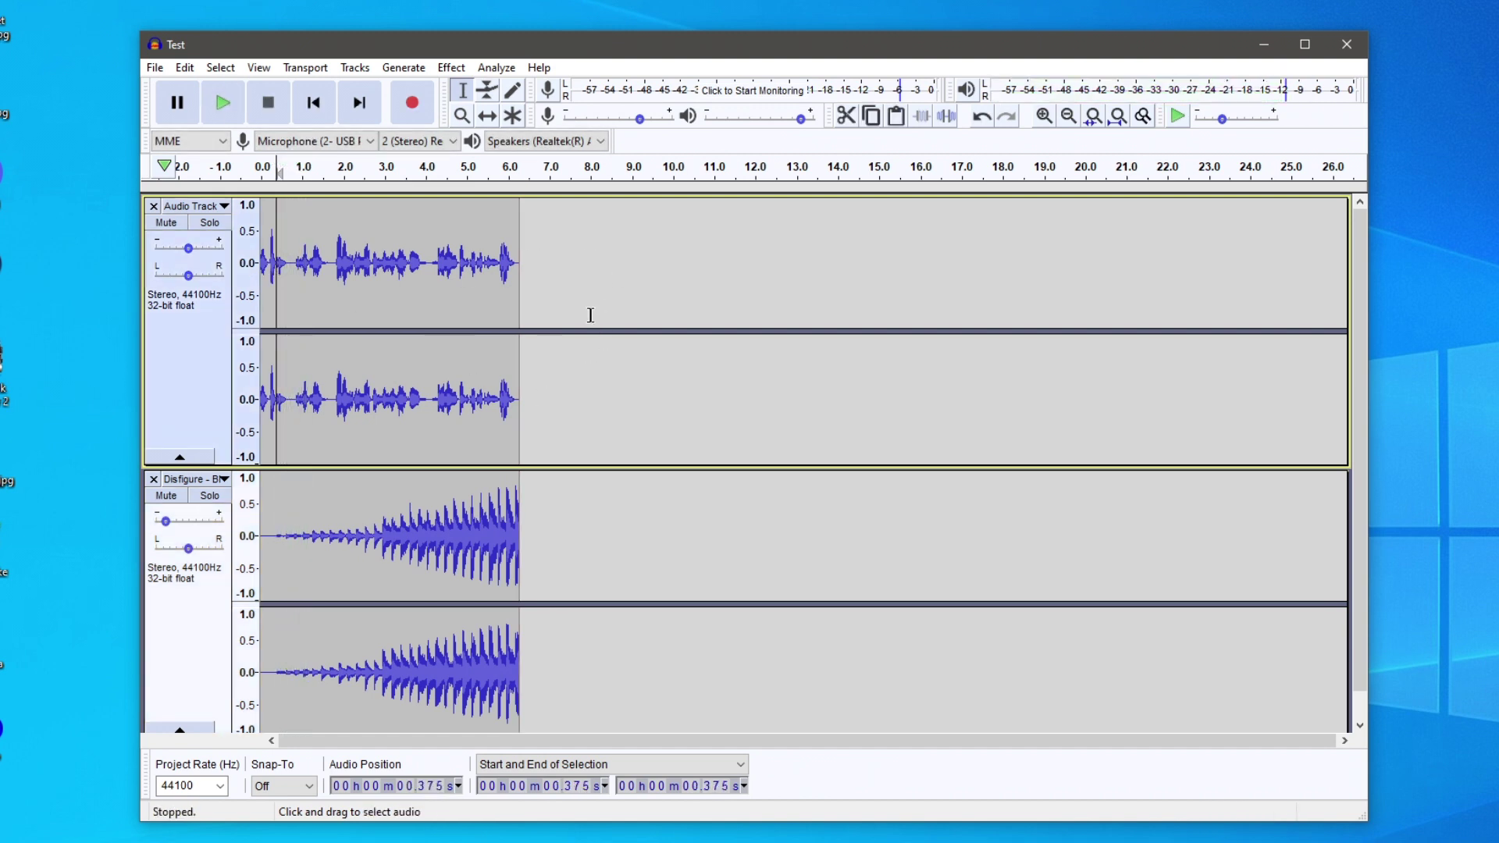
Save the project and export the mix as WAV named Test.wav on the Desktop.
{"action": "left_click", "coordinate": [154, 68]}
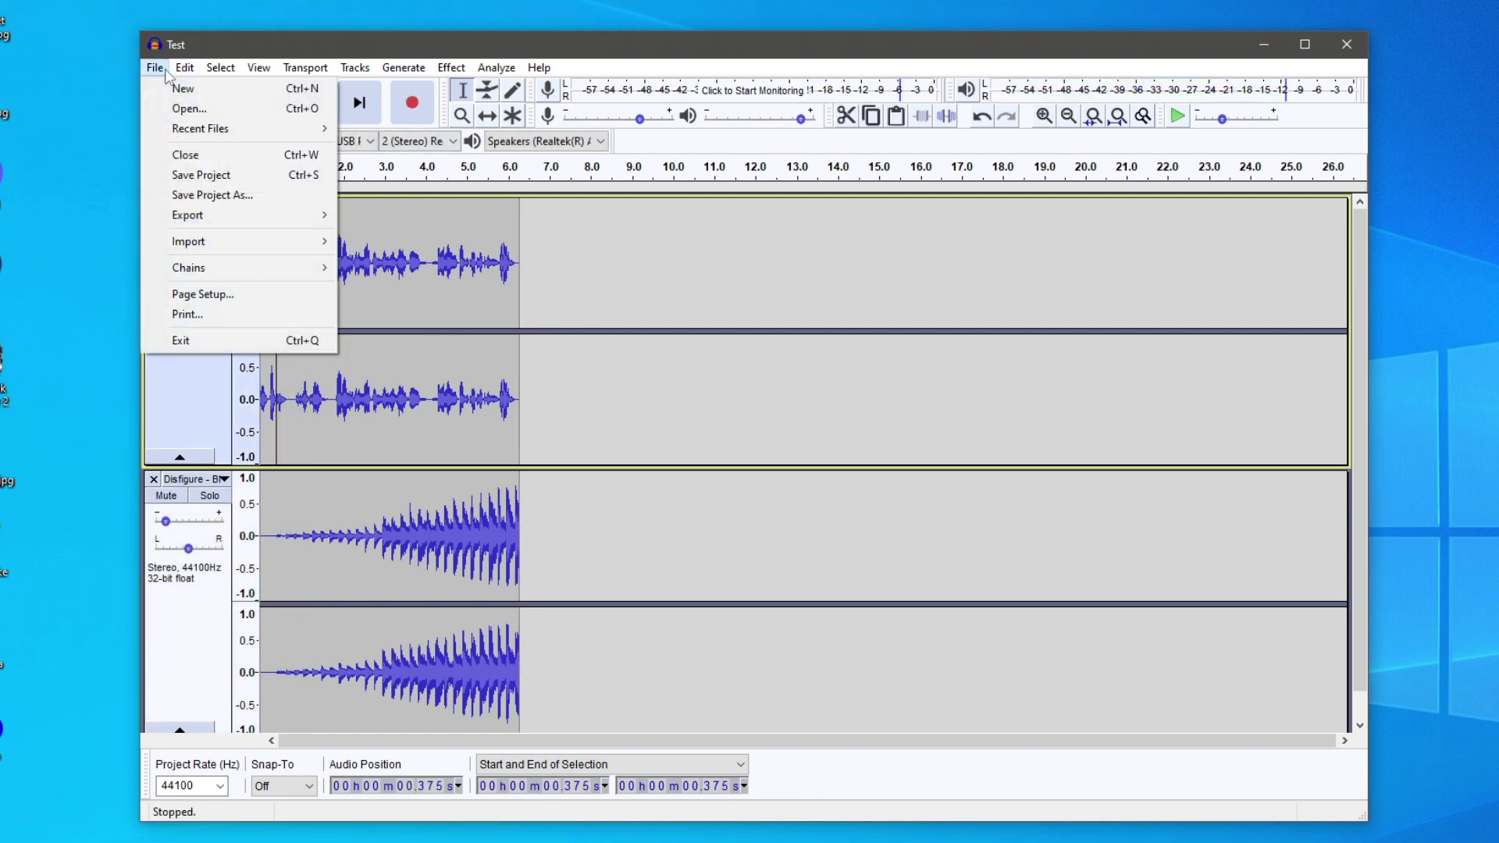
{"action": "left_click", "coordinate": [226, 175]}
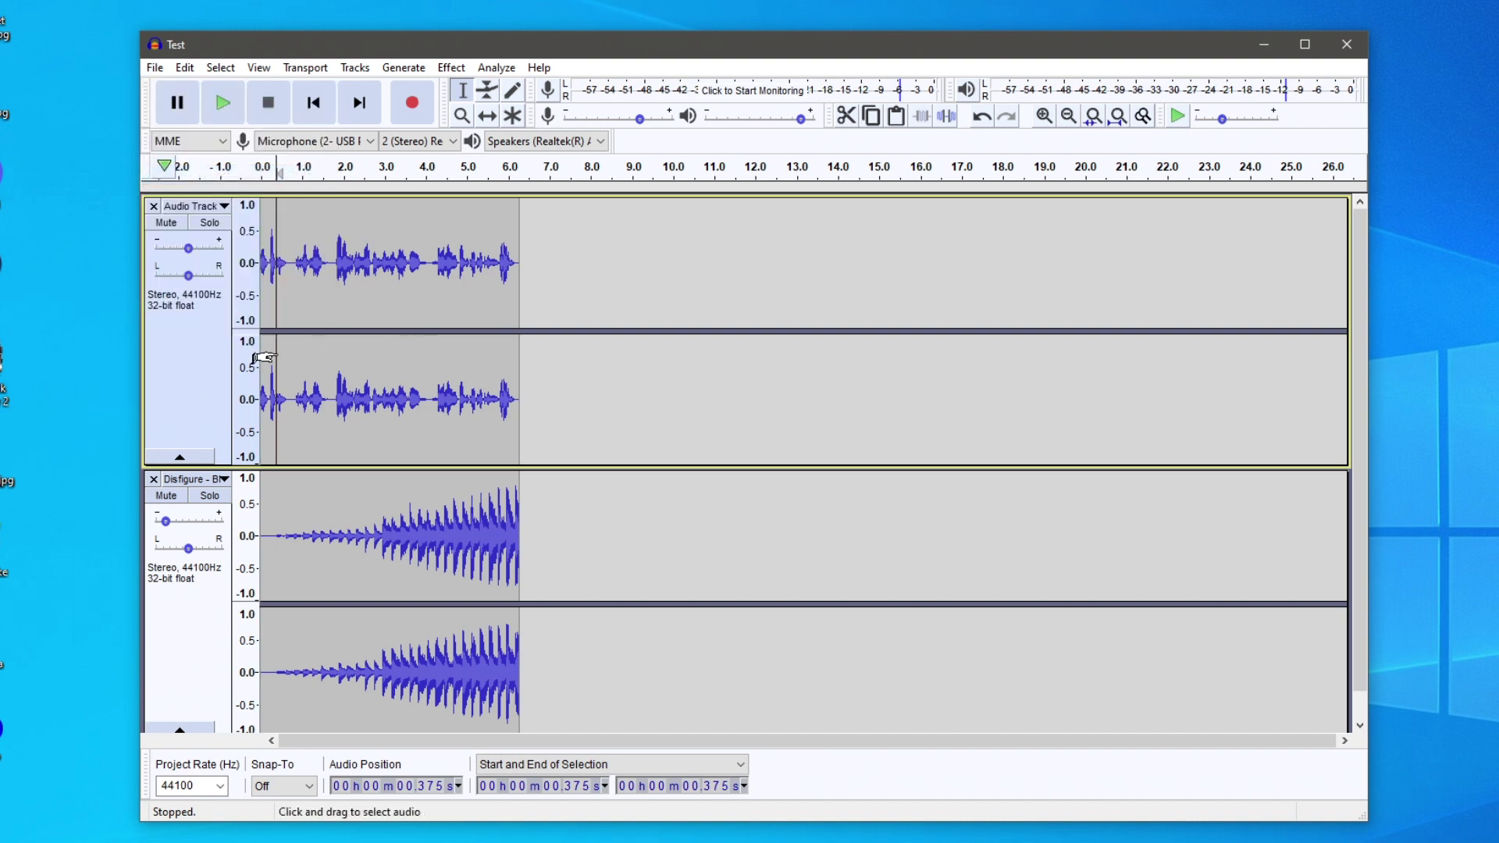
{"action": "left_click", "coordinate": [154, 67]}
{"action": "mouse_move", "coordinate": [203, 217]}
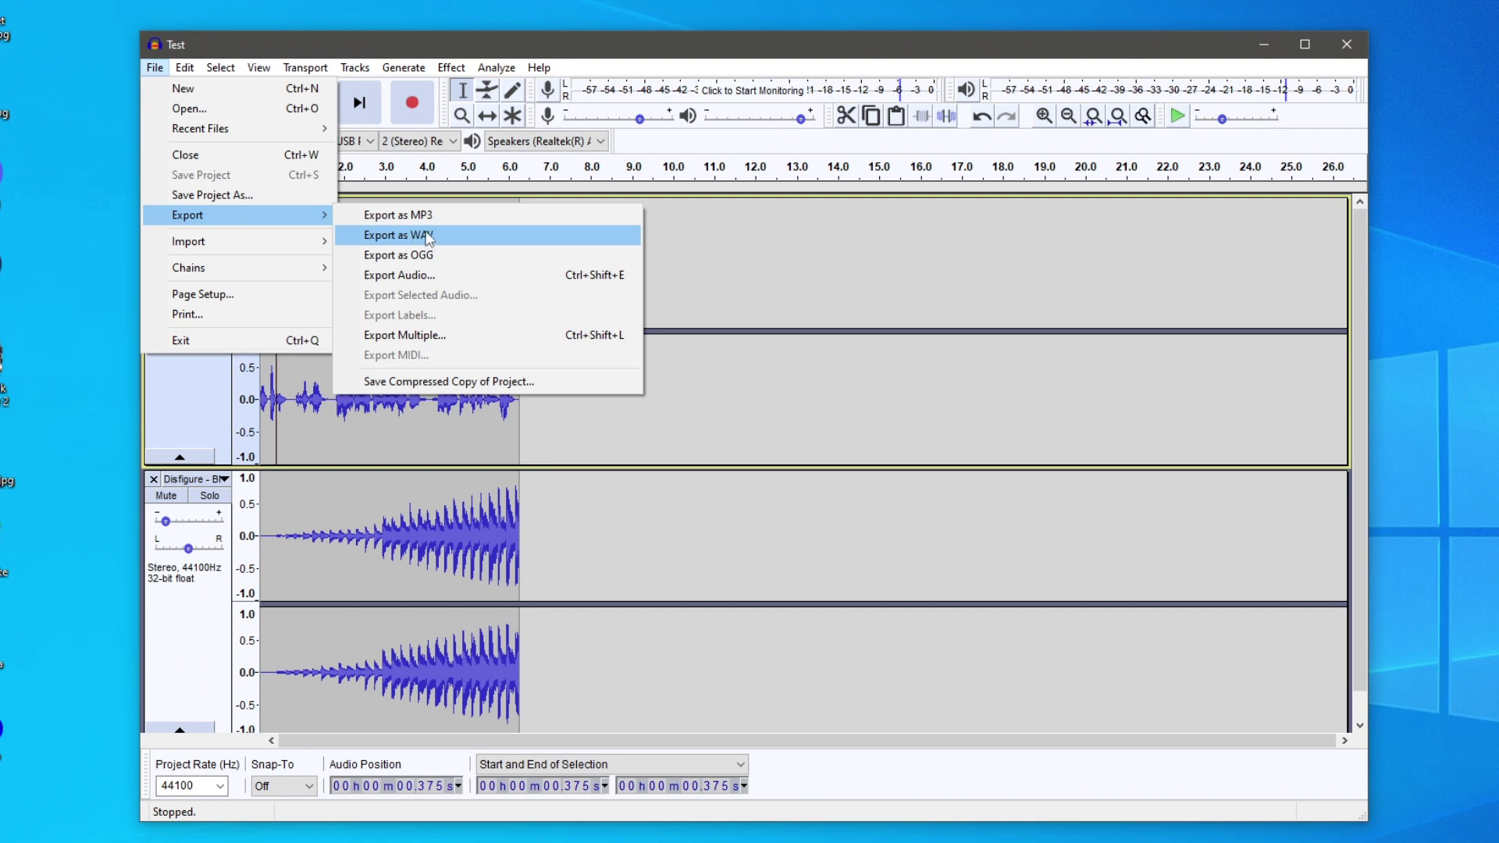
{"action": "left_click", "coordinate": [398, 235]}
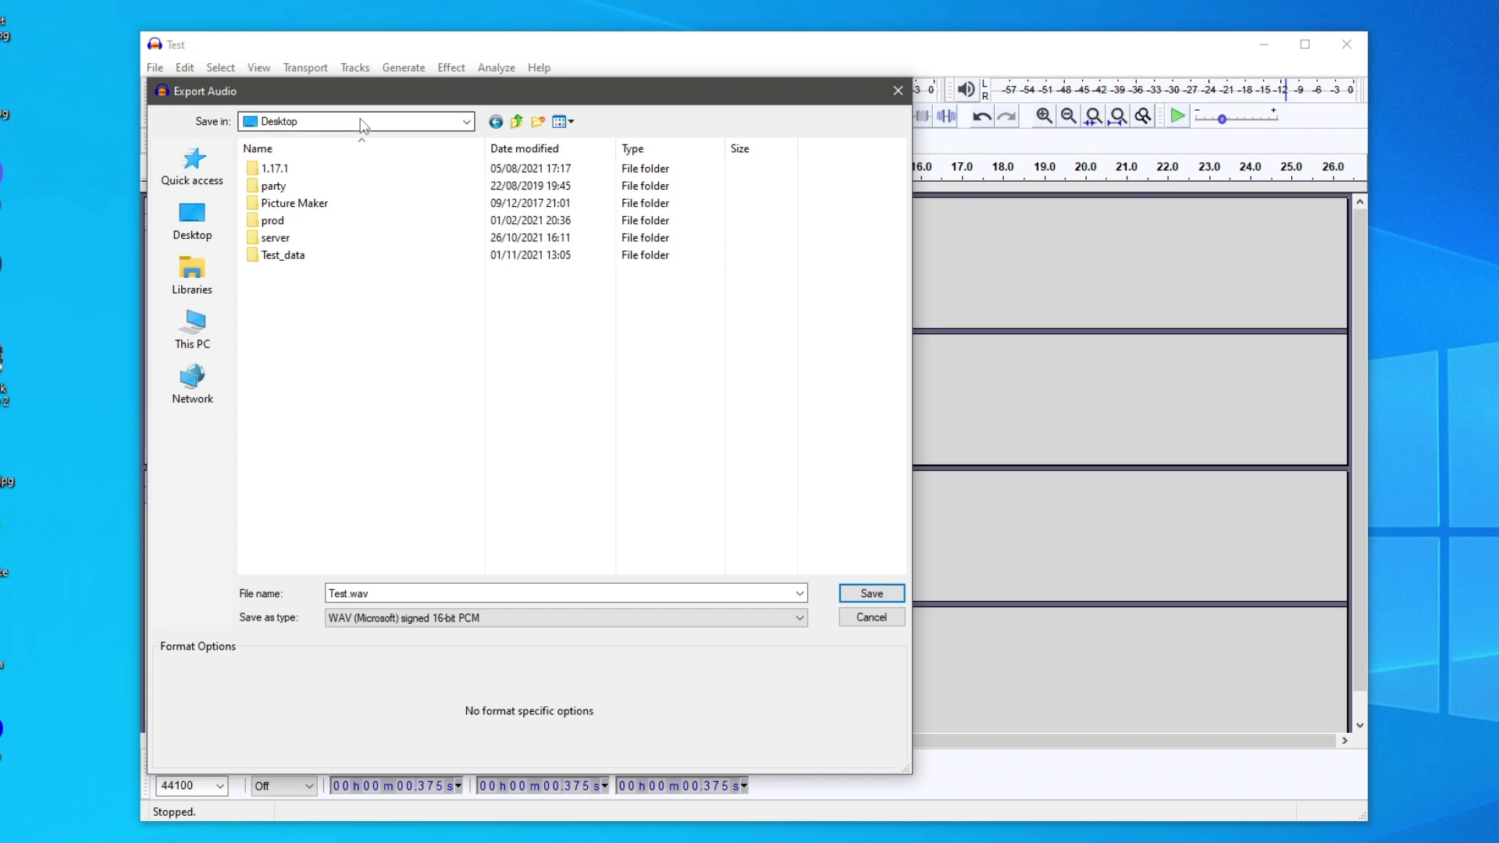
{"action": "left_click", "coordinate": [867, 595]}
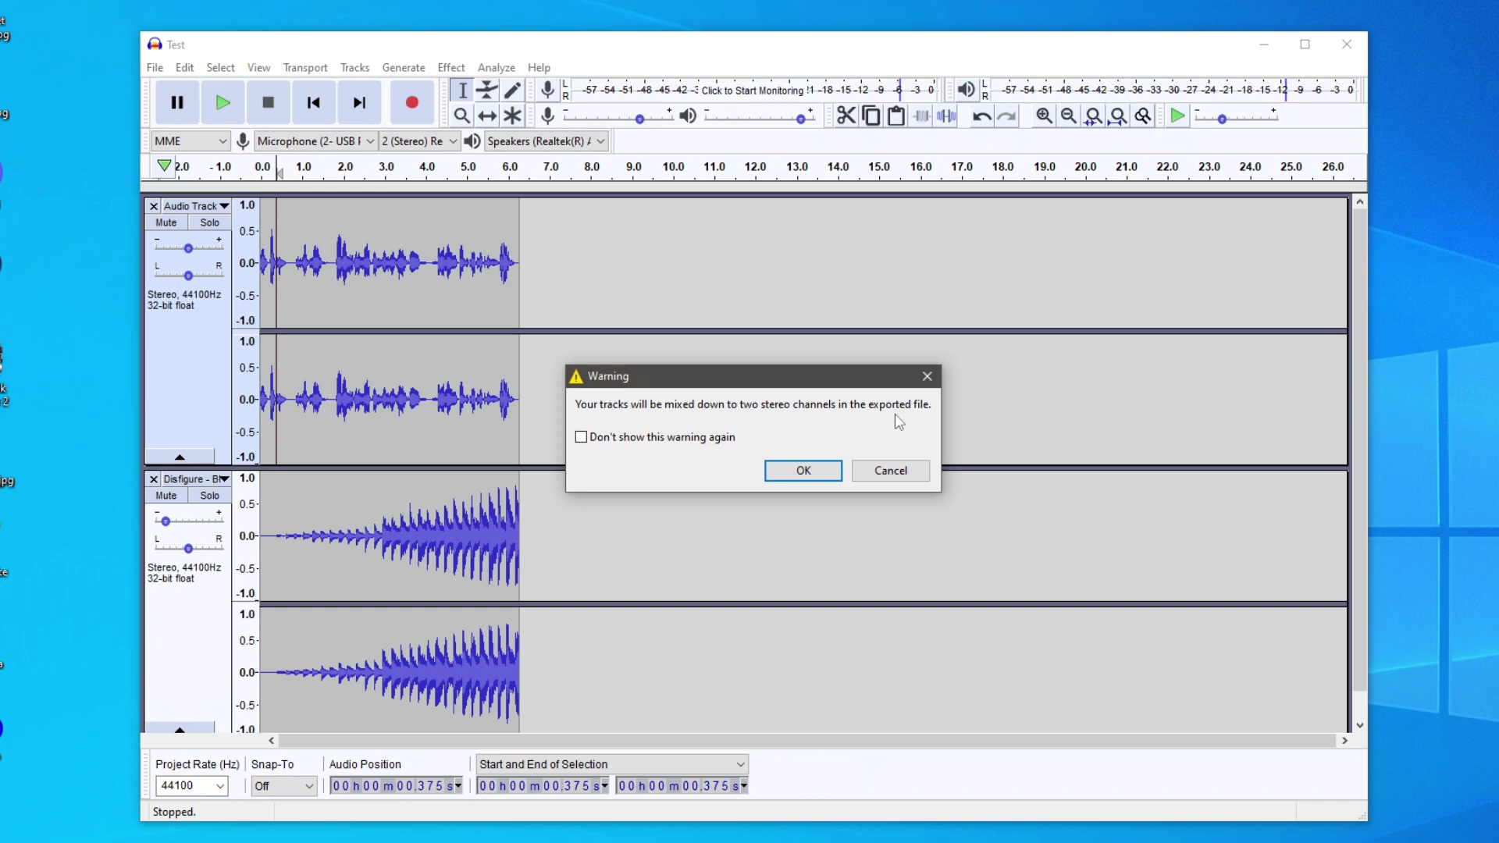
Tag the export with an artist name and title 'Example', then open Test.wav in Groove Music.
{"action": "left_click", "coordinate": [803, 470]}
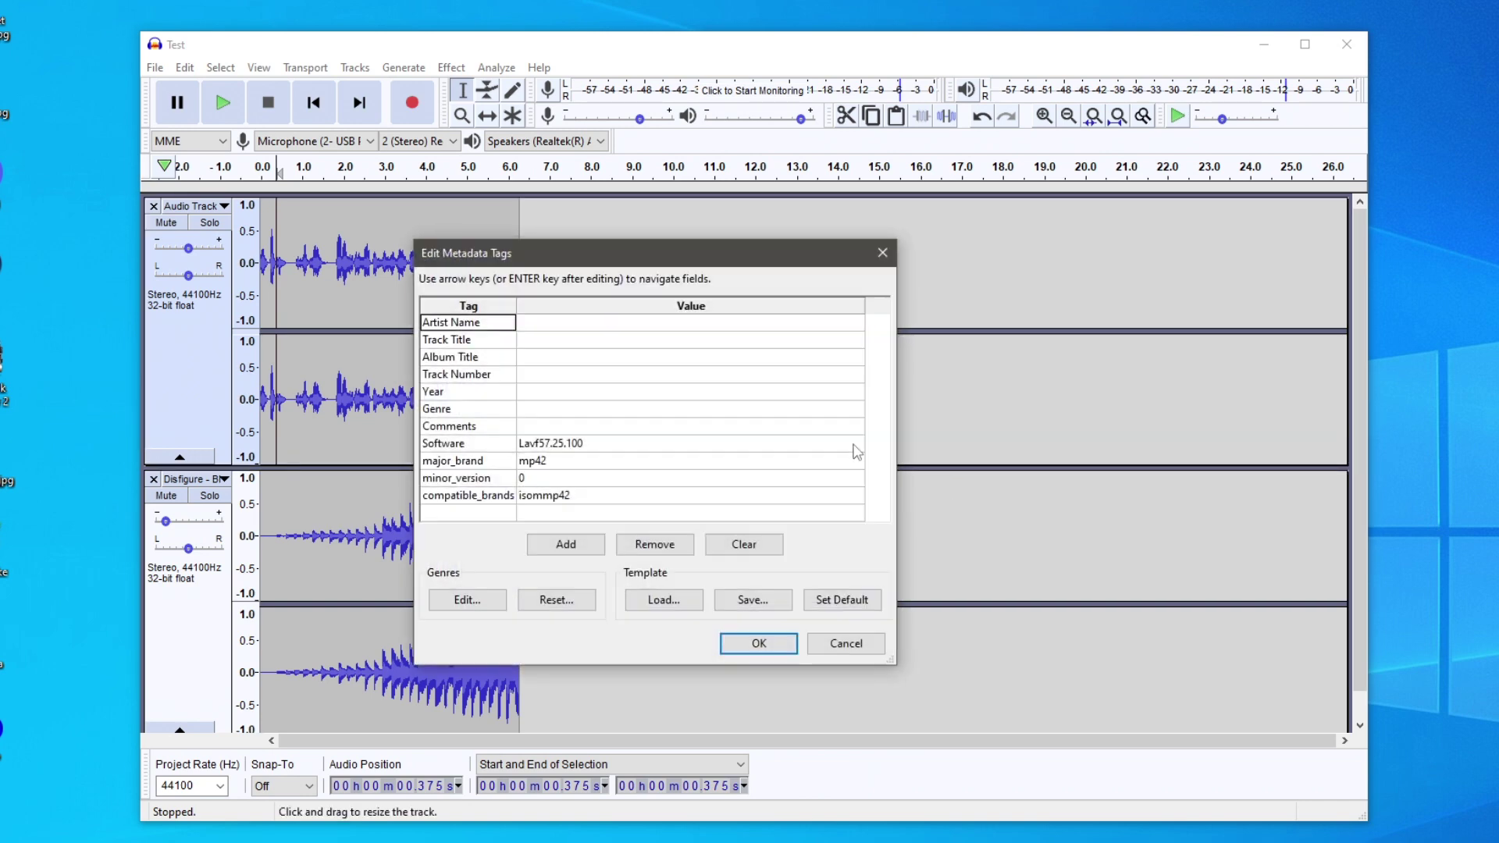
{"action": "left_click", "coordinate": [592, 326]}
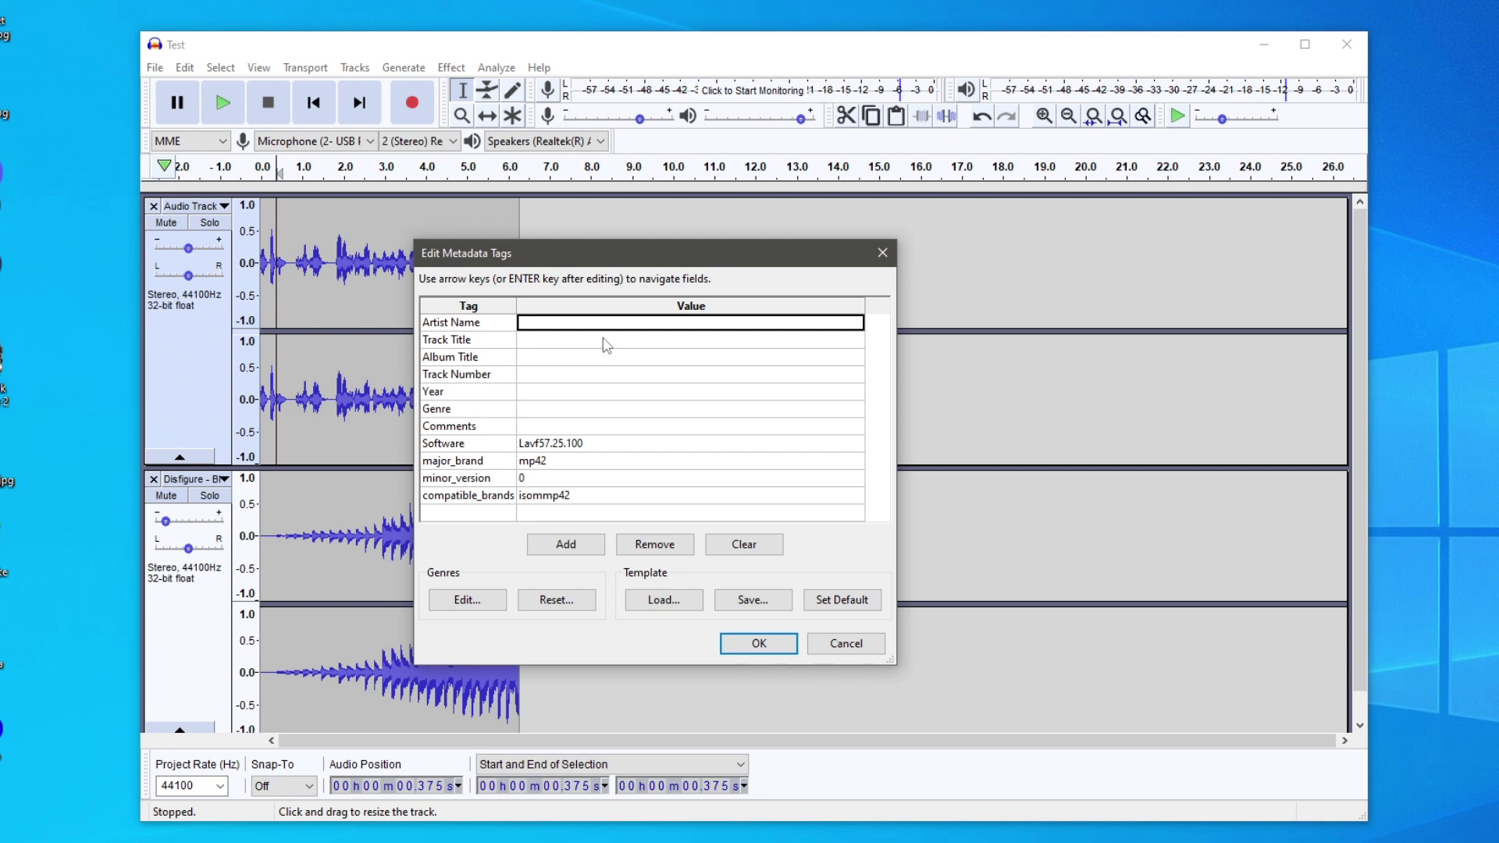
{"action": "type", "text": "Tucker"}
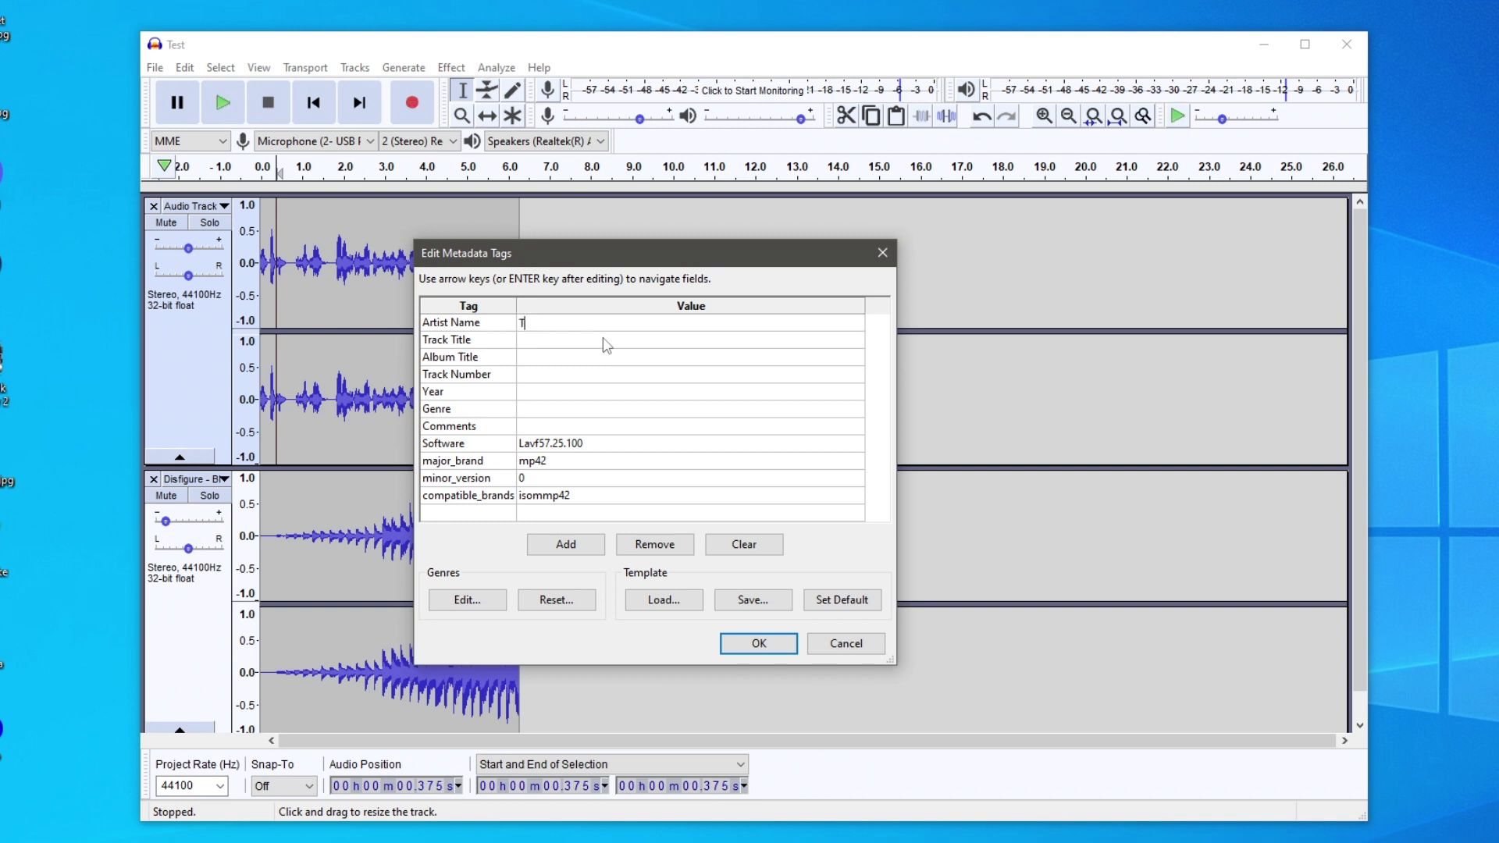
{"action": "left_click", "coordinate": [551, 342]}
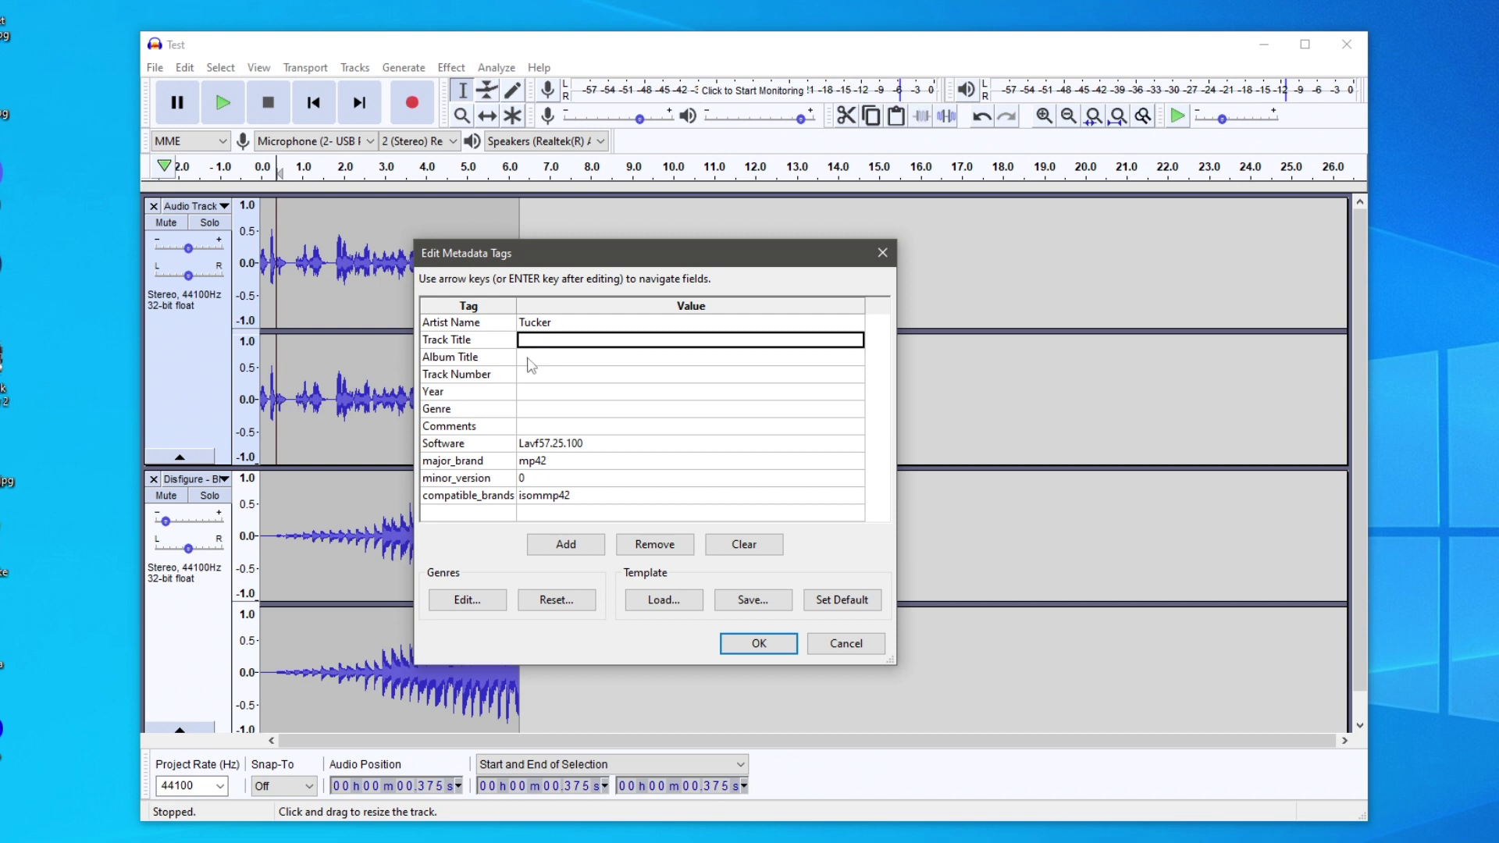
{"action": "type", "text": "Example"}
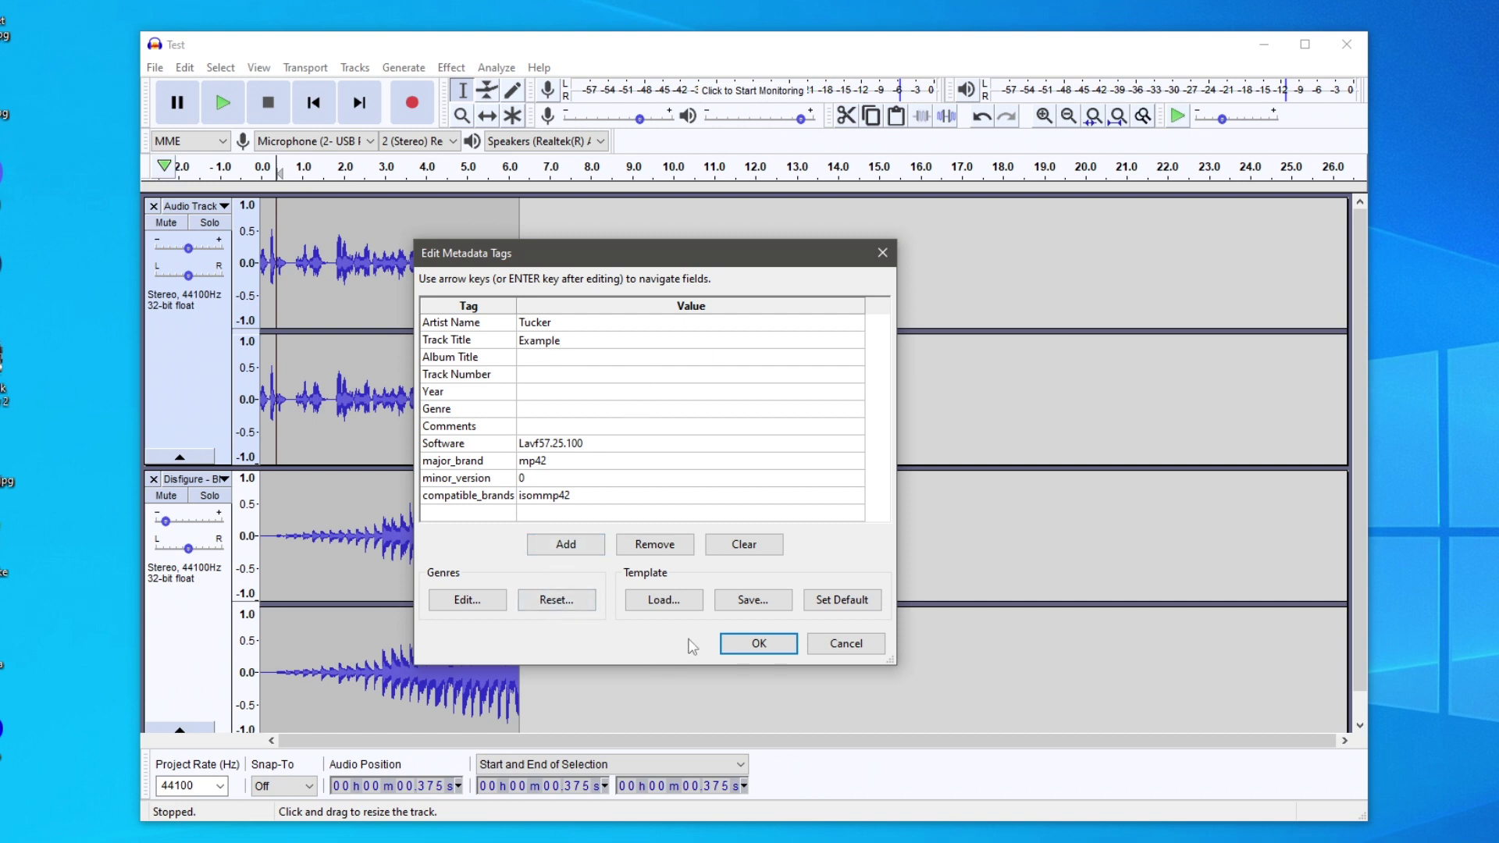
{"action": "left_click", "coordinate": [739, 644]}
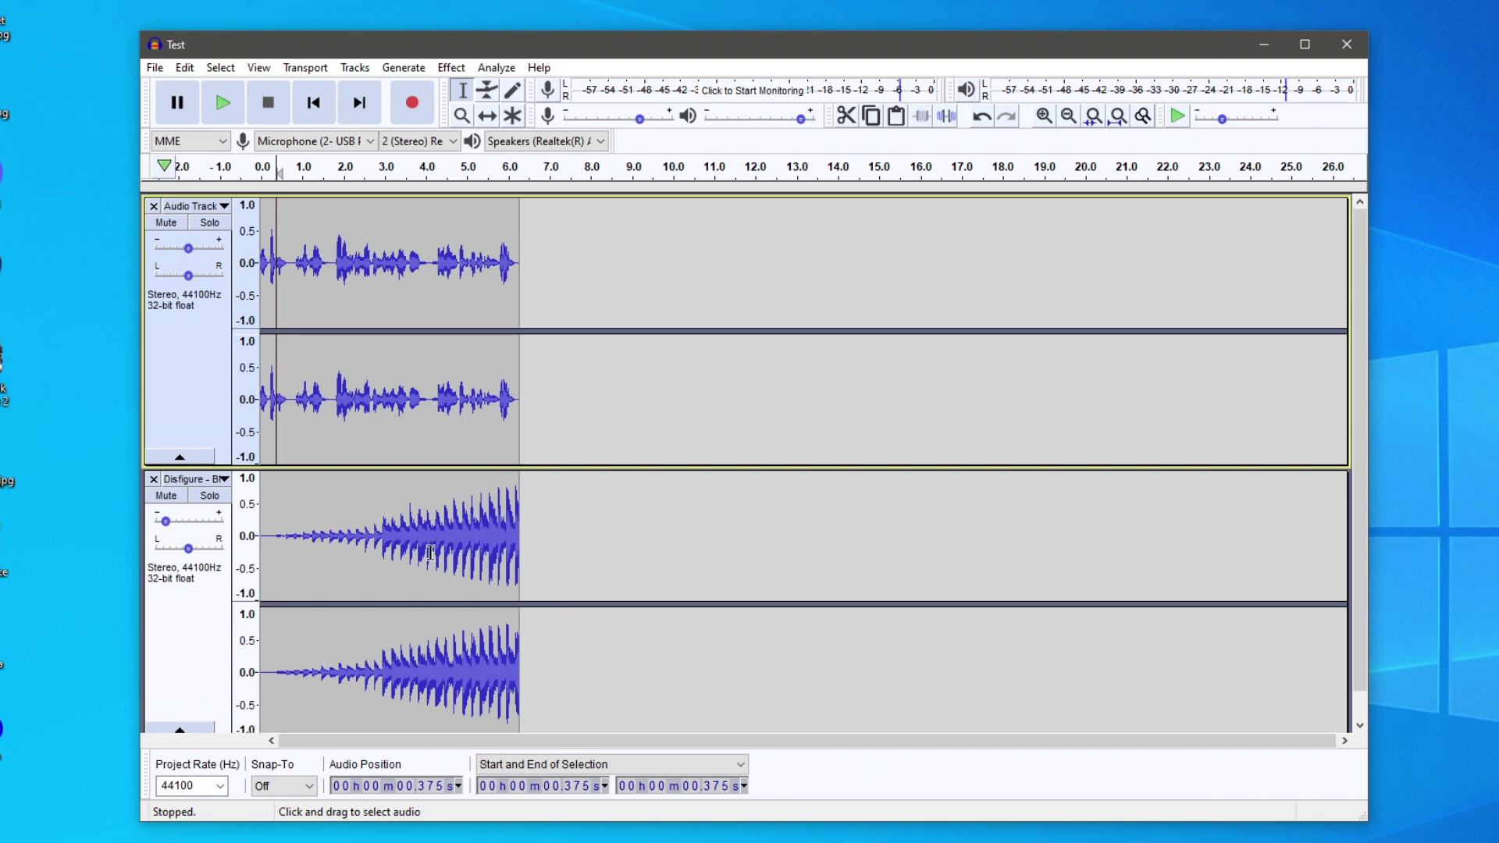
{"action": "left_click", "coordinate": [3, 834]}
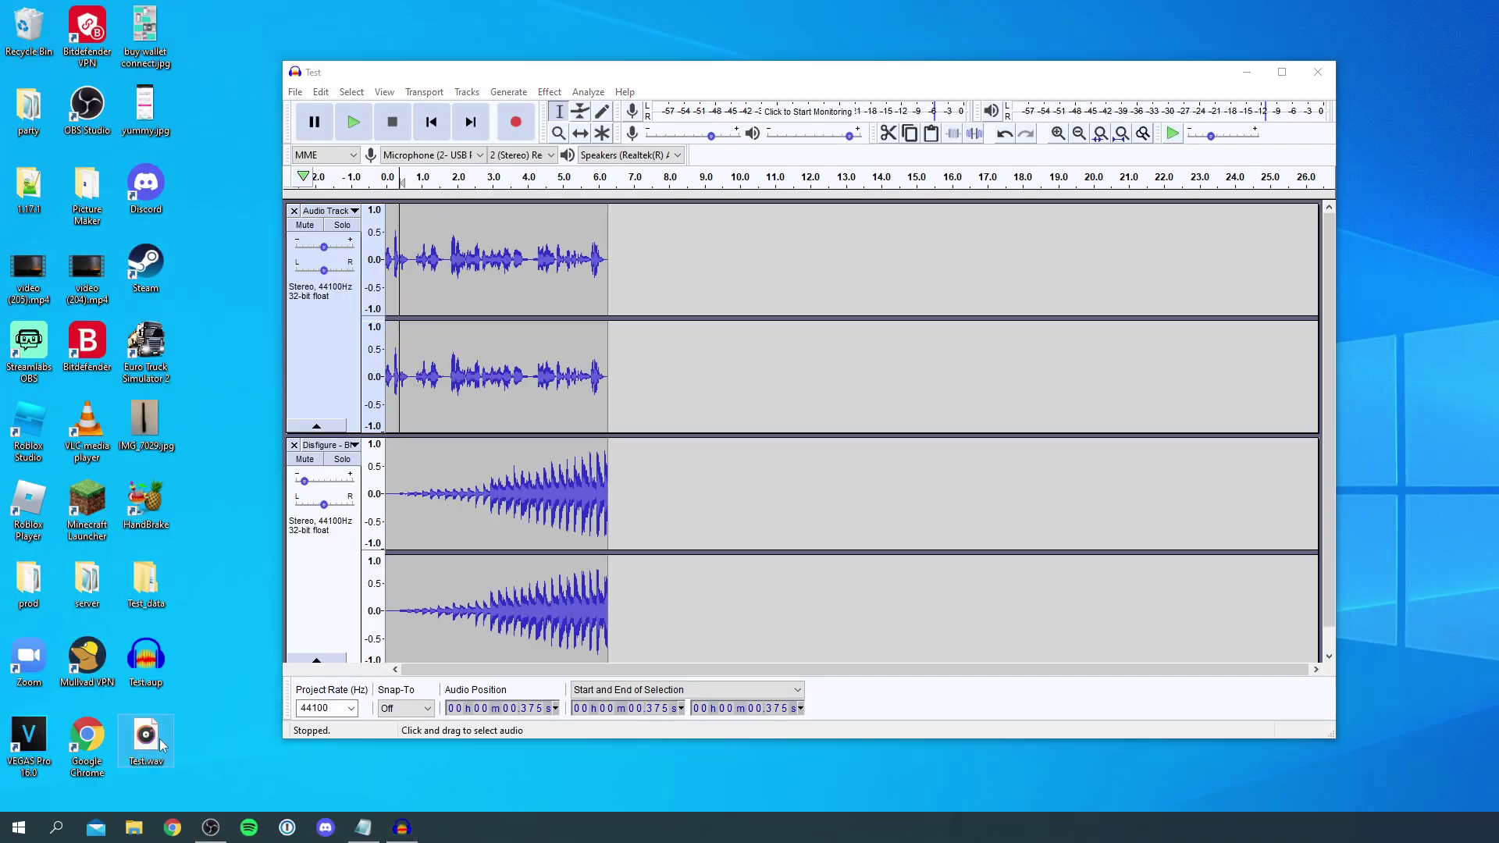
{"action": "double_click", "coordinate": [162, 746]}
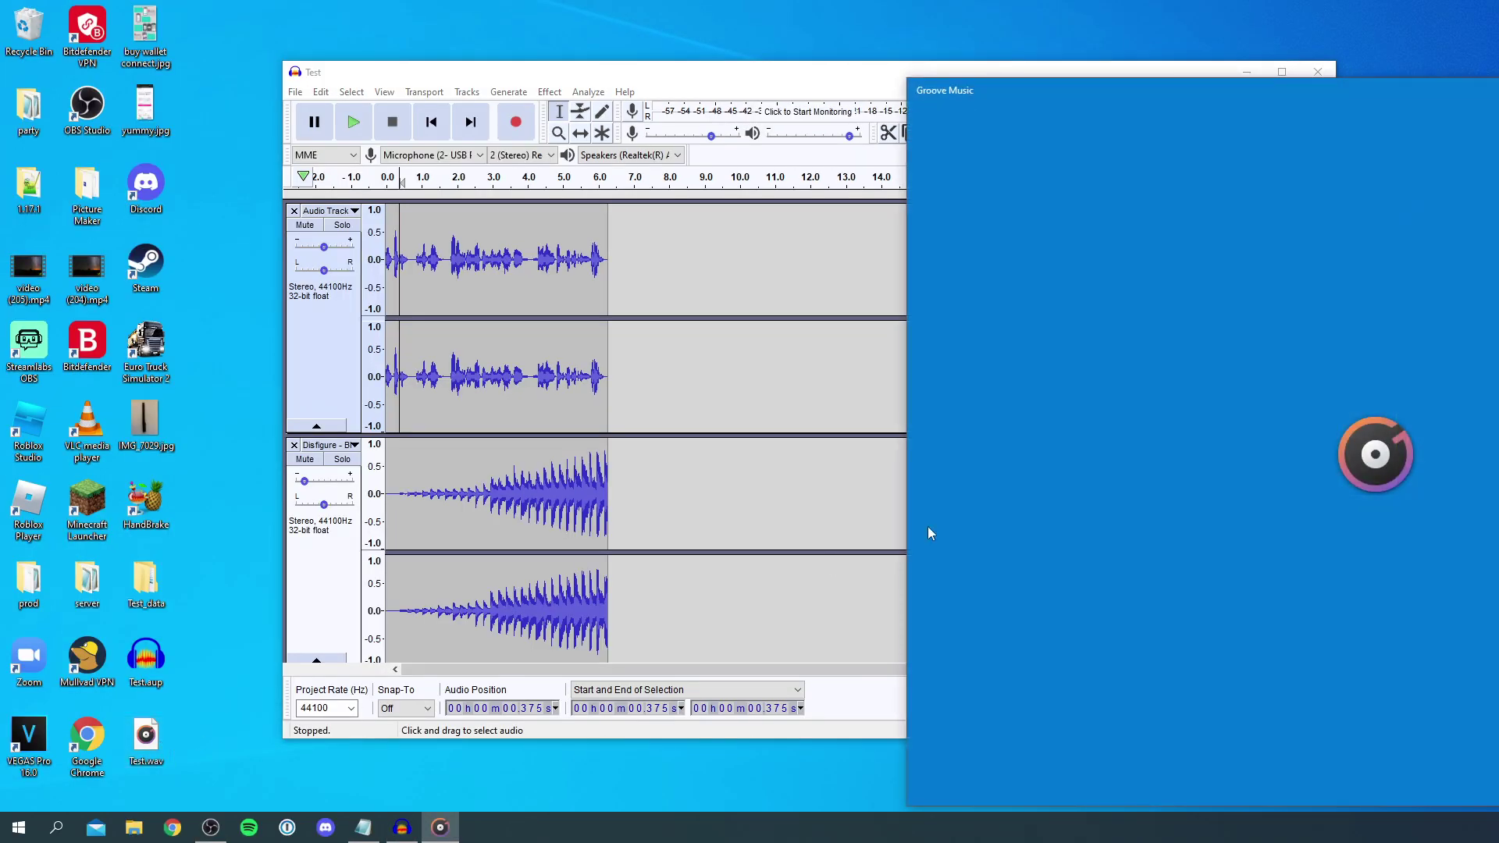